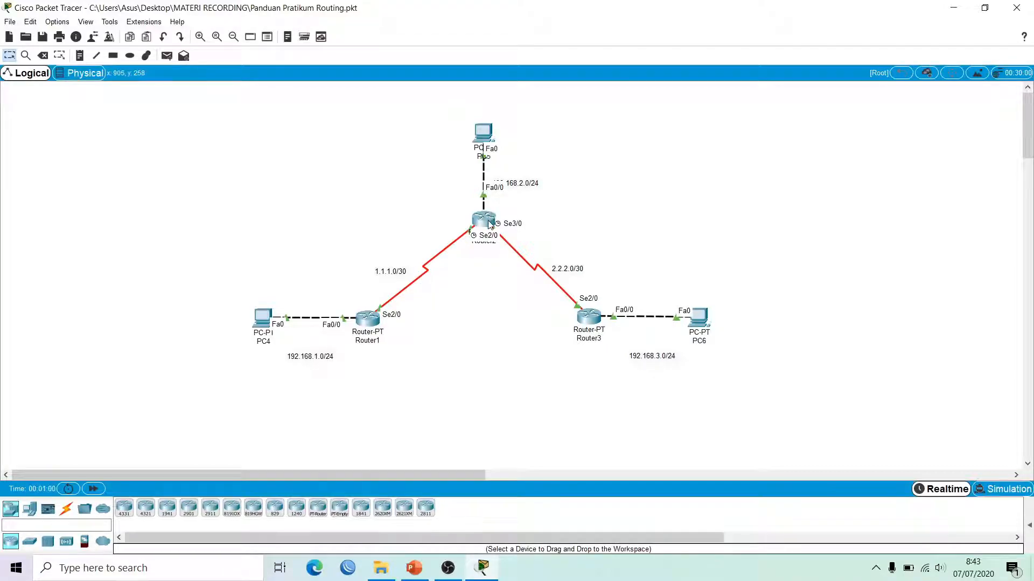
Step: Show Router1's static routes: 192.168.2.0/24 and 192.168.3.0/24 via next hop 1.1.1.2
mouse_move(483, 131)
mouse_move(597, 312)
click(361, 320)
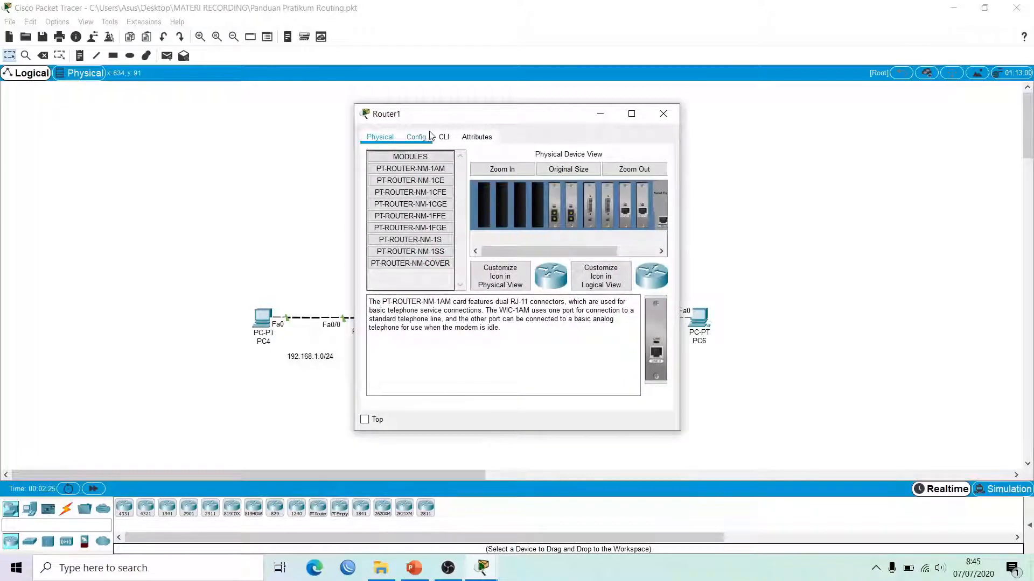
click(422, 139)
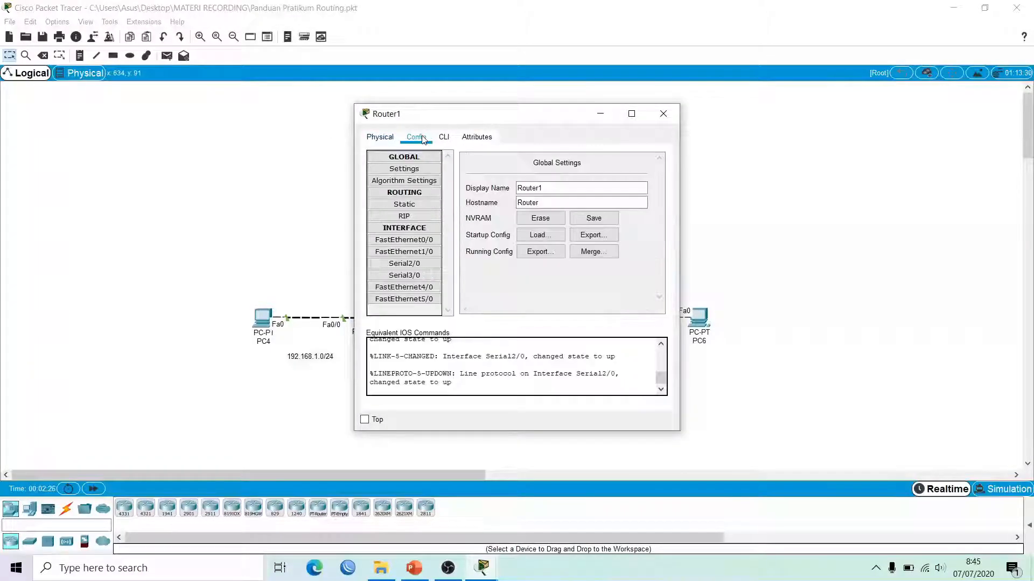
click(420, 205)
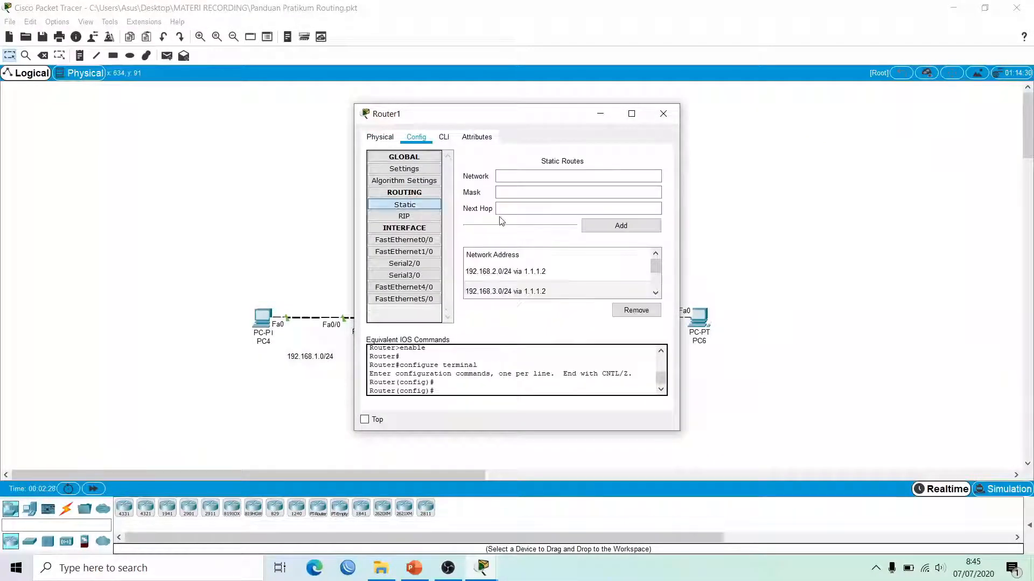
click(525, 273)
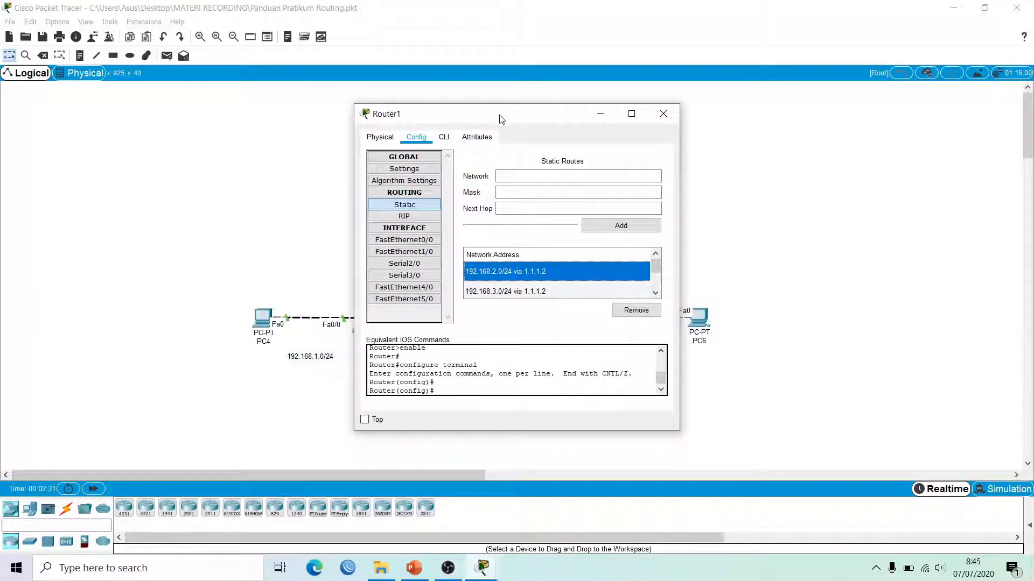
Step: Move Router1's dialog aside and shift the 192.168.2.0/24 label slightly upward
drag(501, 118, 747, 103)
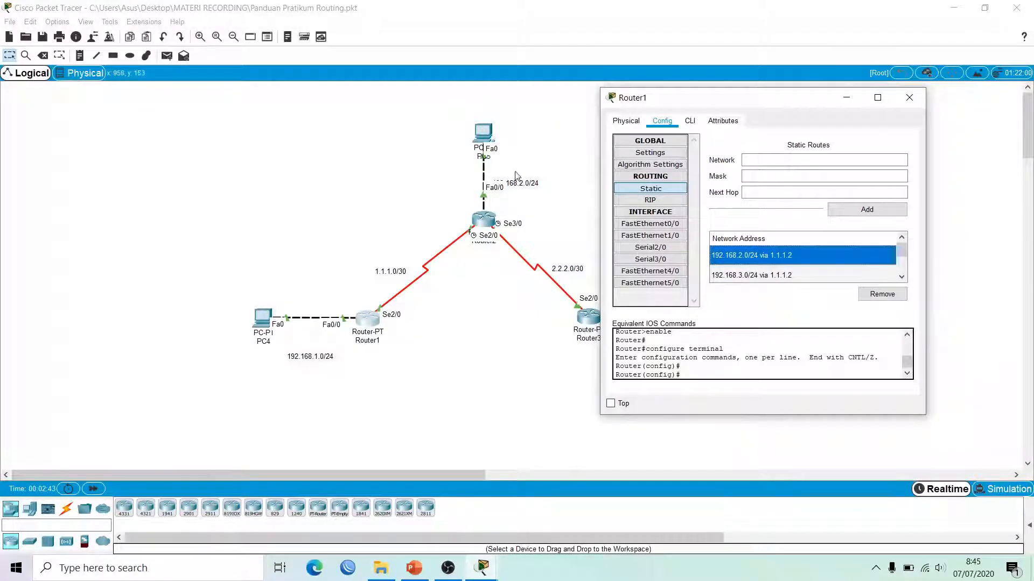
click(525, 191)
mouse_move(524, 184)
mouse_down()
mouse_move(530, 162)
mouse_move(523, 170)
mouse_up()
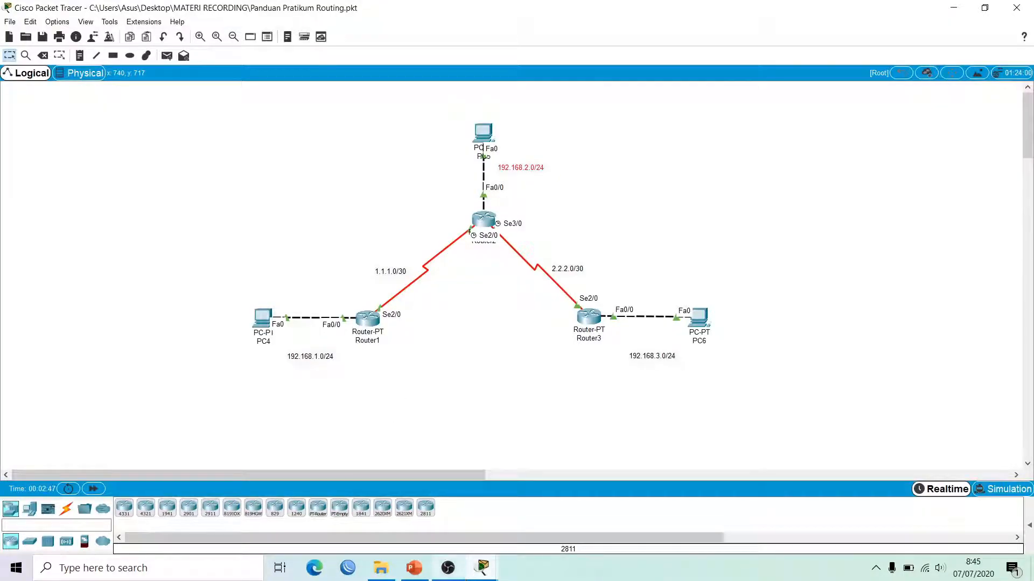
Step: Bring Router1's static routes window to the front via its taskbar preview
mouse_move(482, 565)
click(521, 507)
click(754, 255)
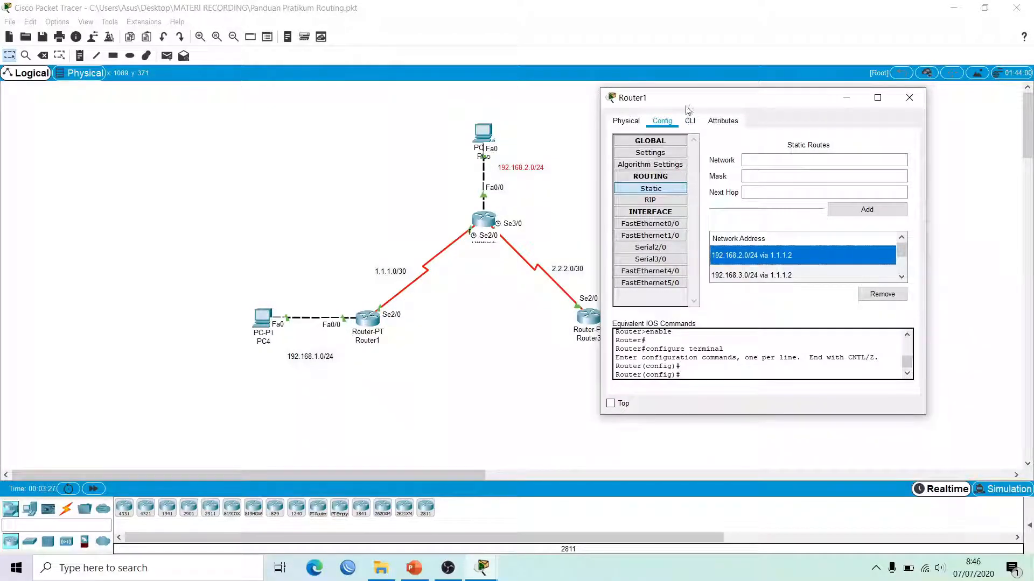
drag(686, 100, 818, 101)
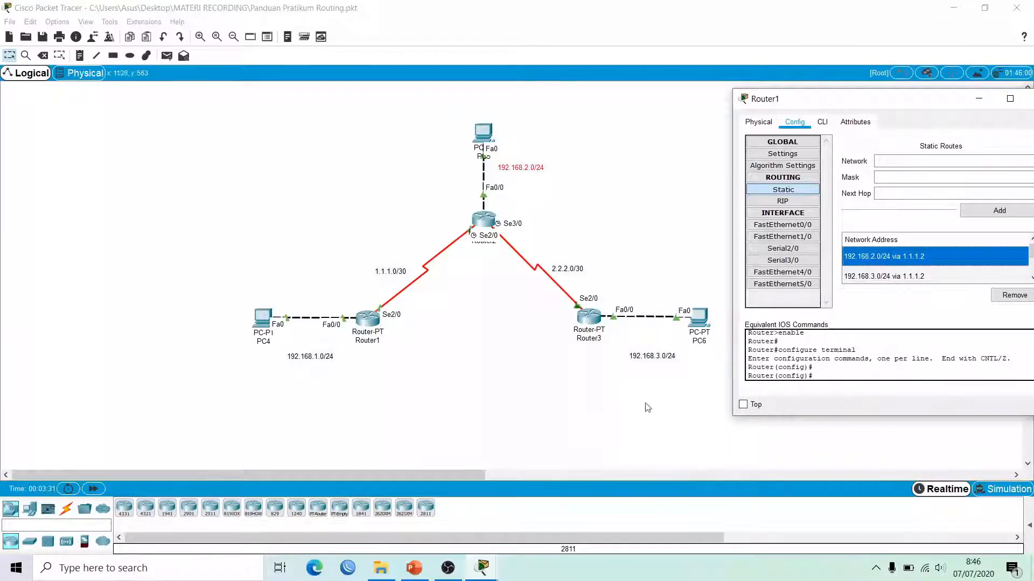
click(912, 276)
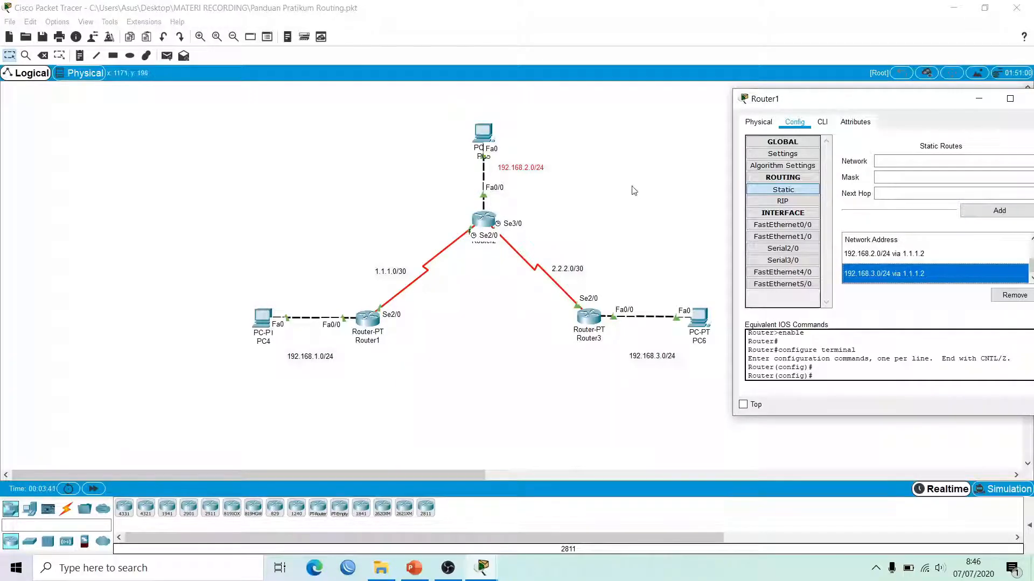
drag(788, 102, 688, 111)
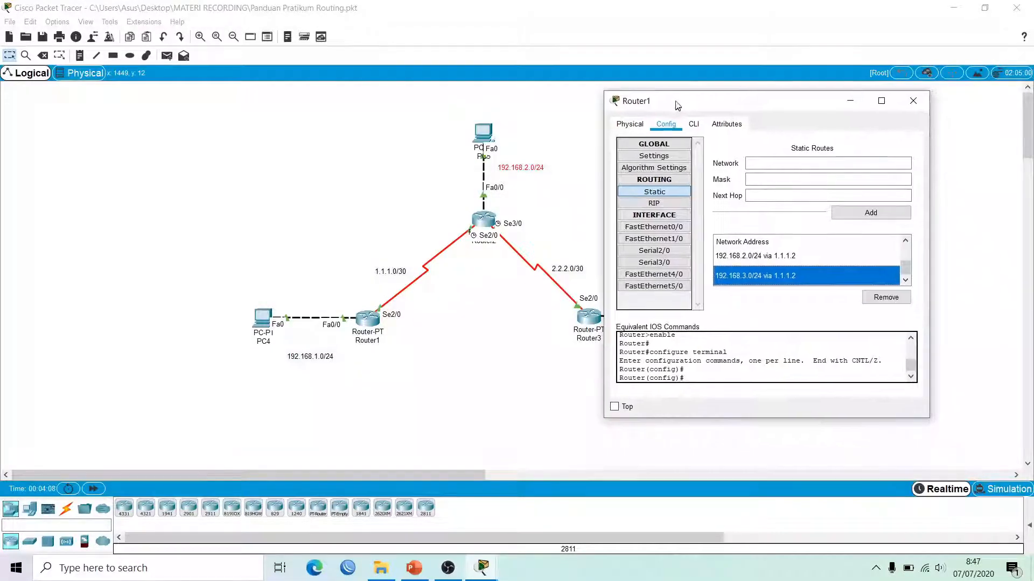
Step: Shift Router1's configuration window slightly to the right
drag(704, 112, 735, 104)
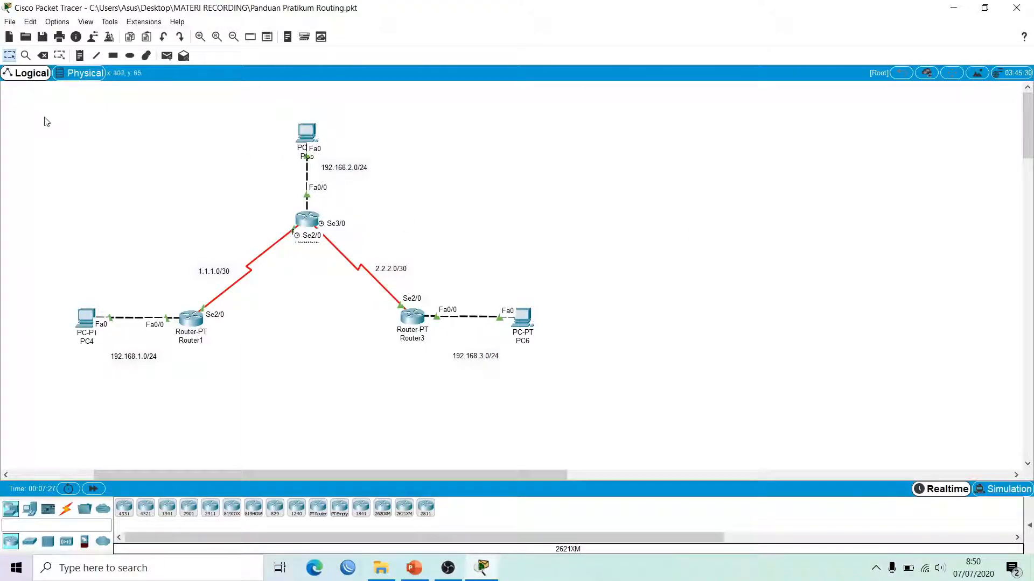
Step: Copy the whole three-router topology and place the pasted copy to the right of the original
drag(48, 119, 631, 392)
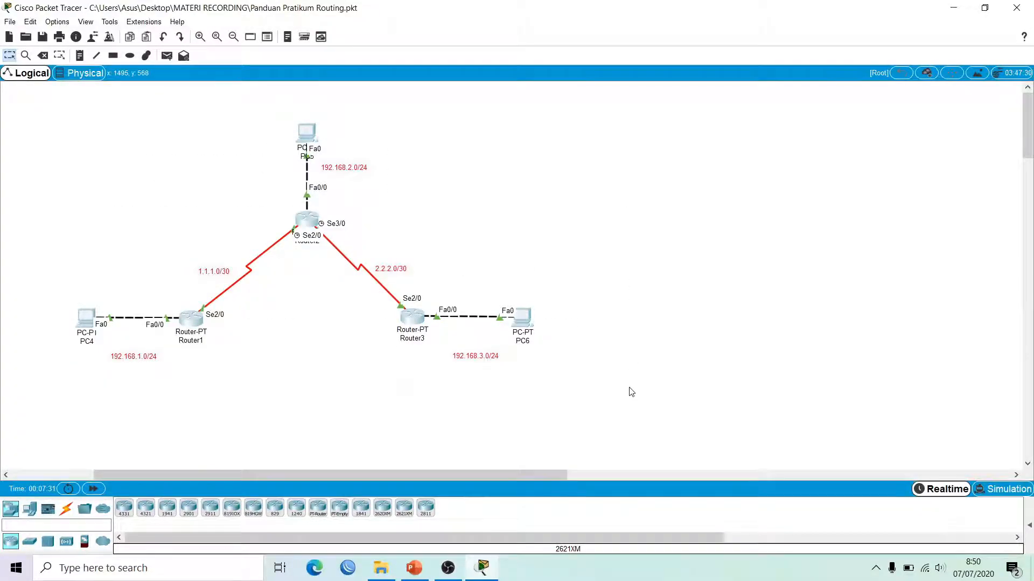
key(ctrl+v)
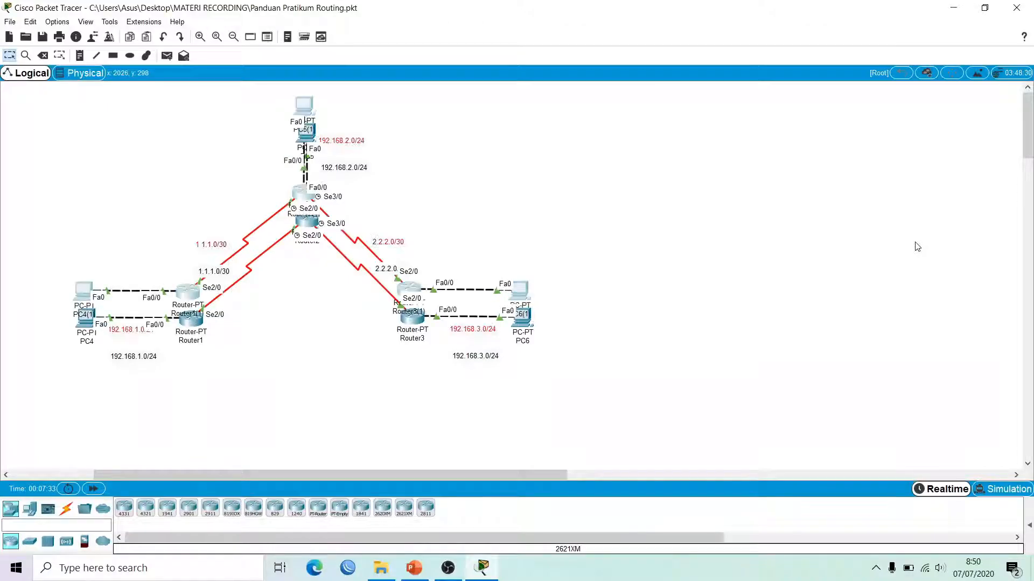
drag(301, 104, 846, 123)
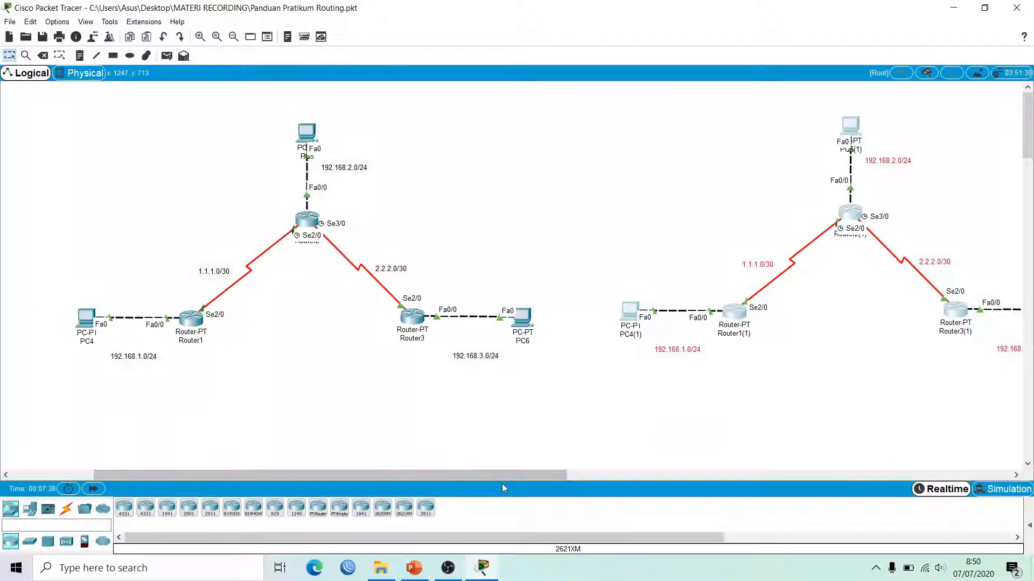
drag(519, 470, 549, 487)
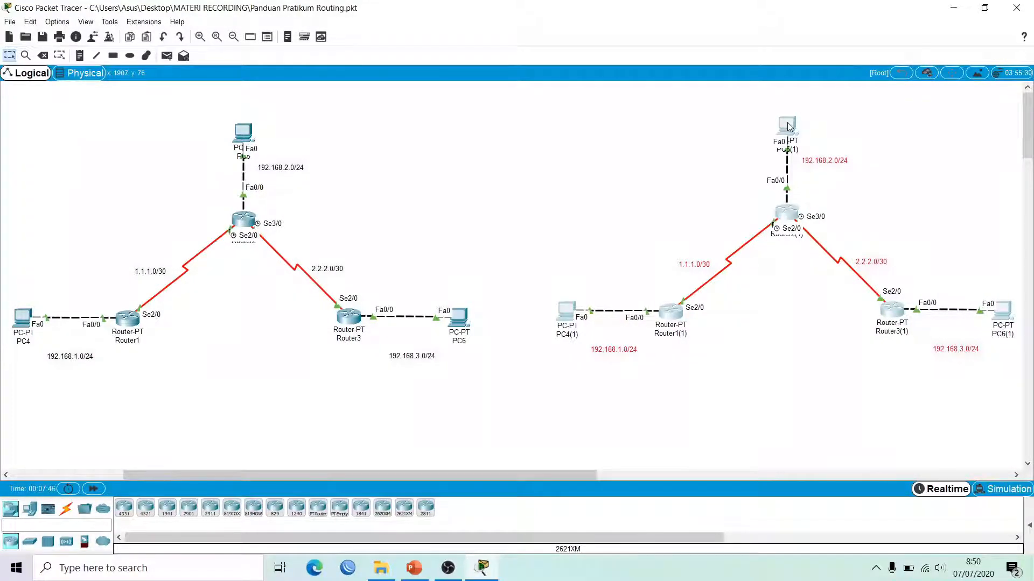
mouse_move(788, 125)
mouse_down()
mouse_move(786, 153)
mouse_move(787, 141)
mouse_up()
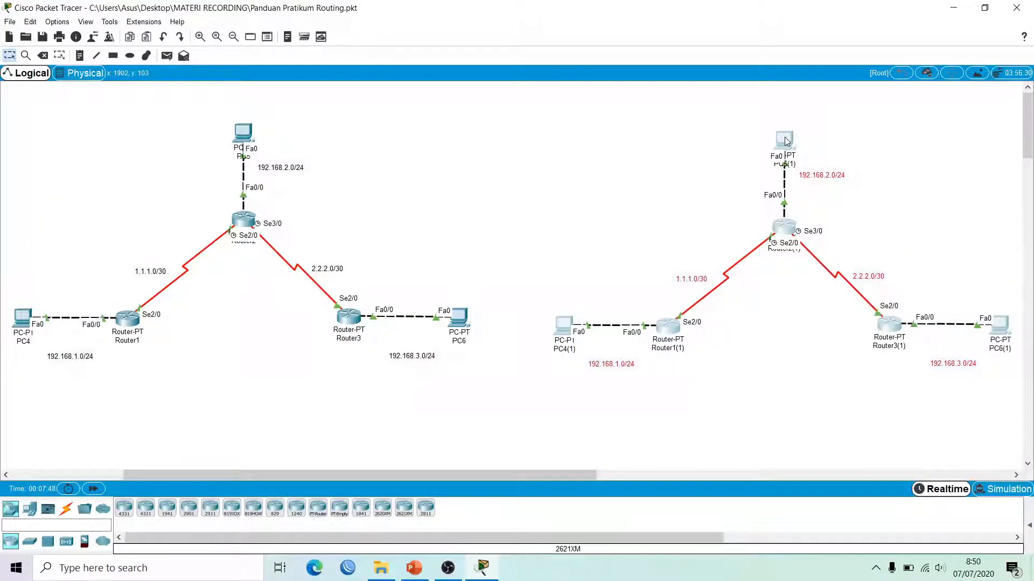
Step: Add notes 'DYNAMIC ROUTING (RIP)' under the right topology and 'STATIC ROUTING' under the left
click(754, 124)
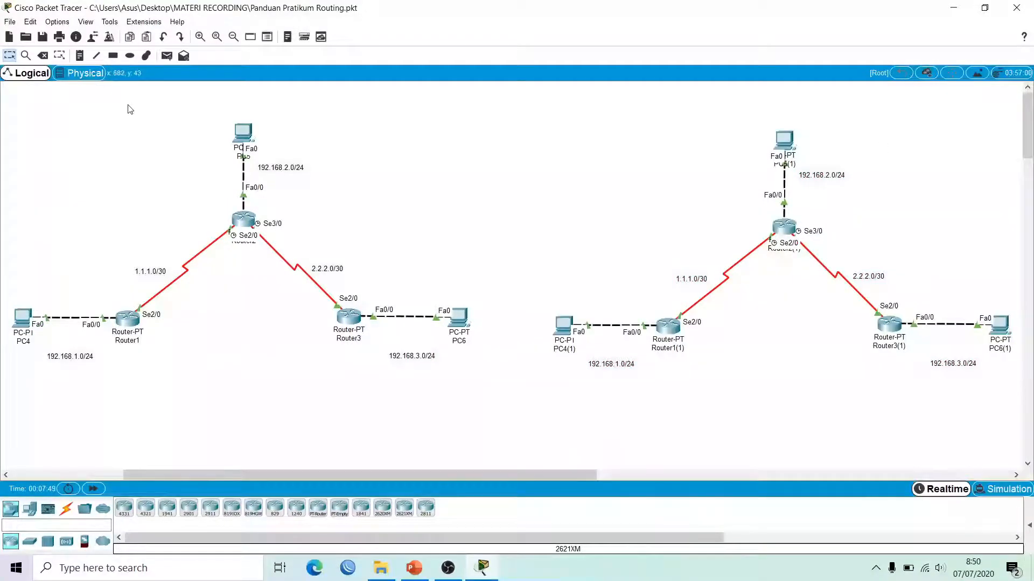
click(76, 58)
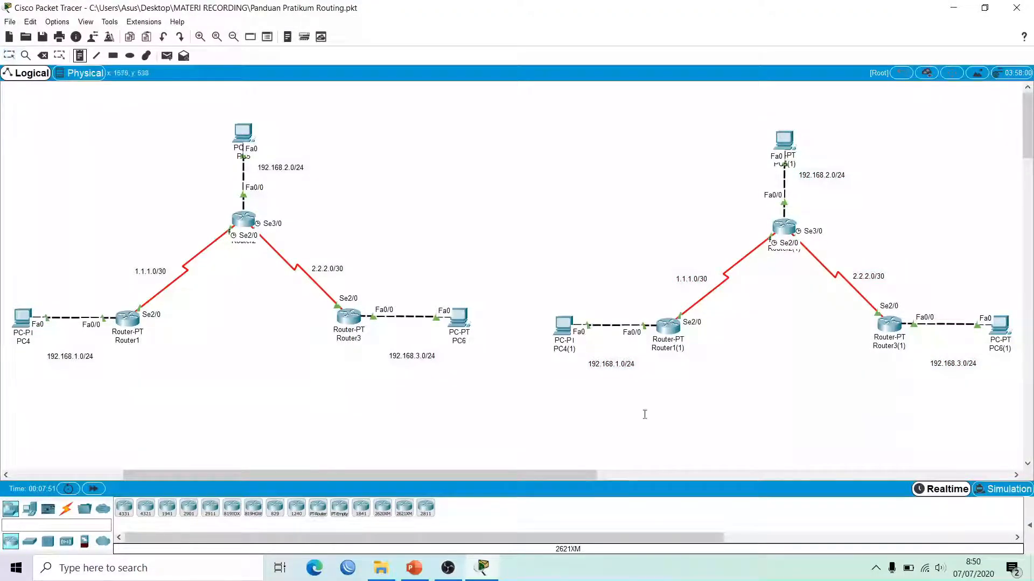
click(724, 408)
text(DYNA)
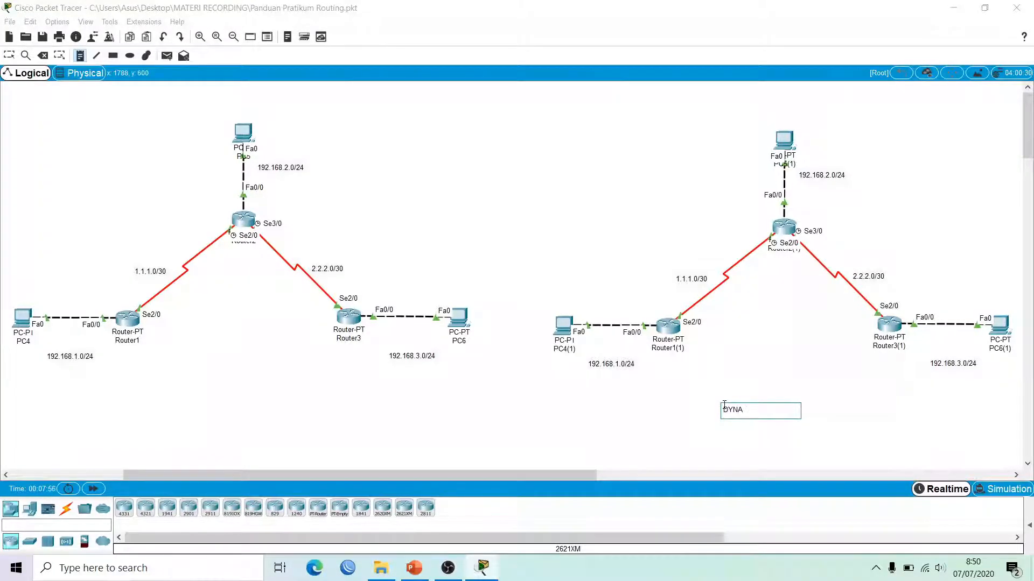
text(MIC ROUTING (RIP)
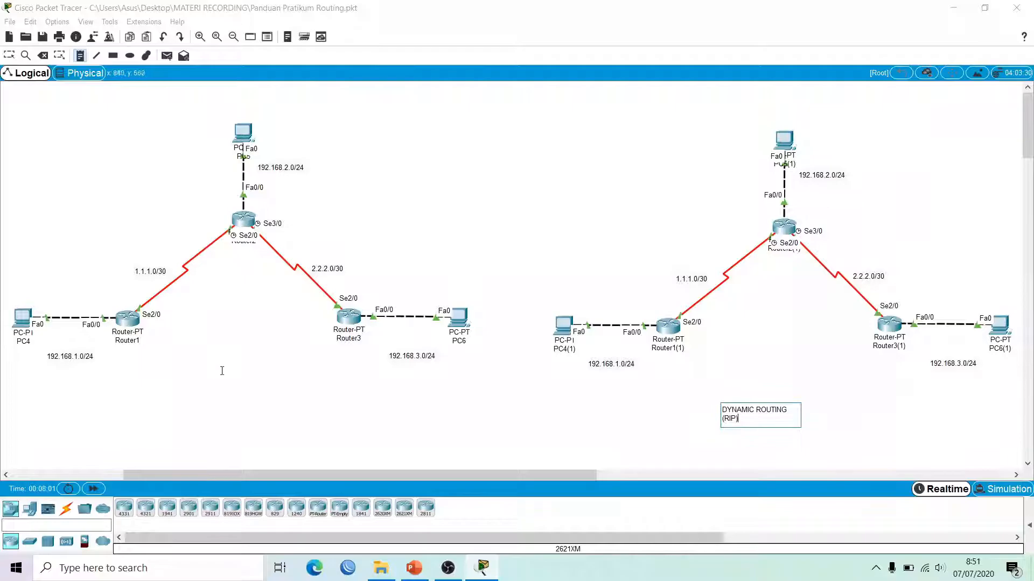
click(200, 388)
text(STA)
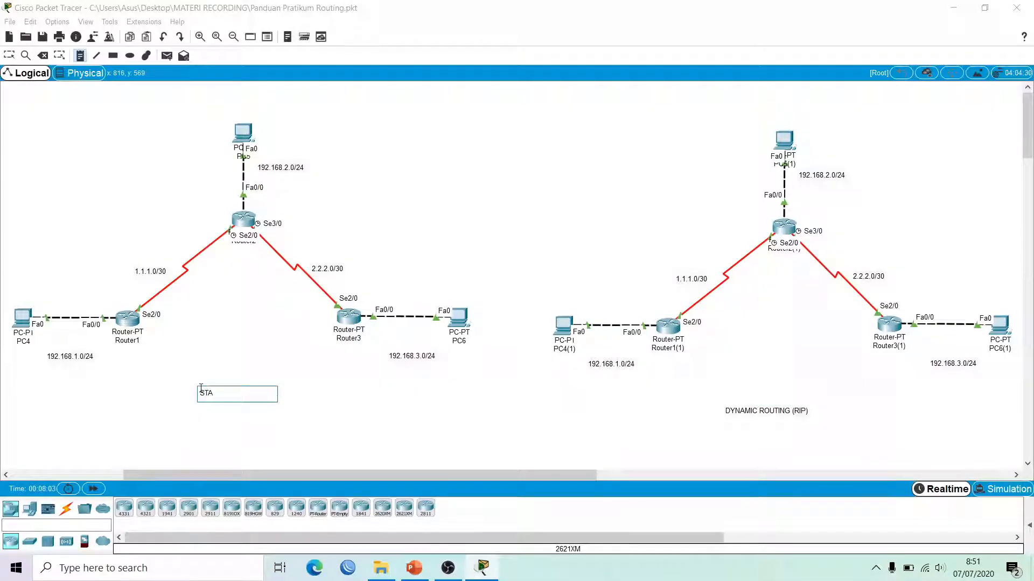
text(TIC ROUTING)
click(9, 55)
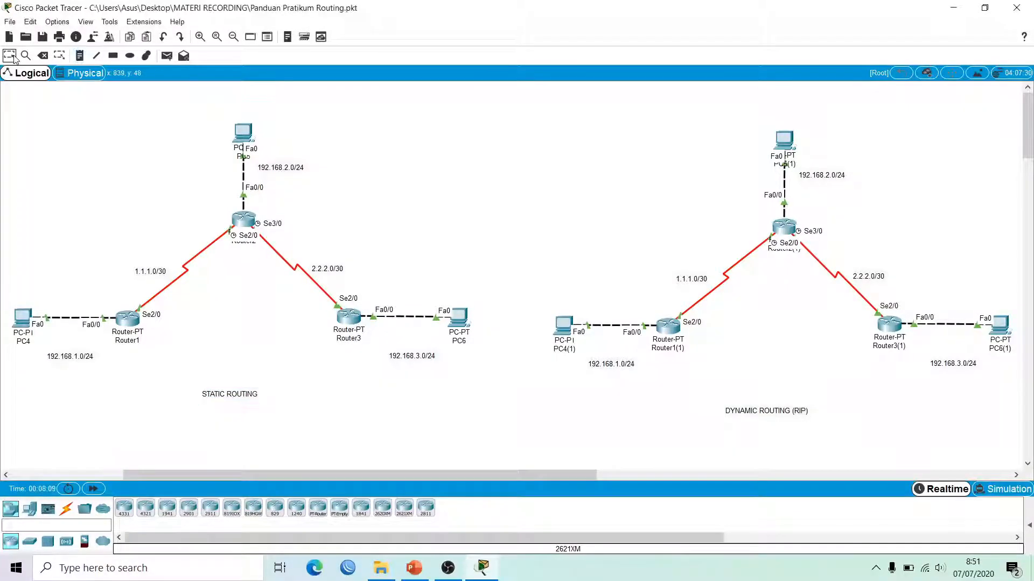
Step: Ping 192.168.2.2 from PC4's command prompt
click(26, 329)
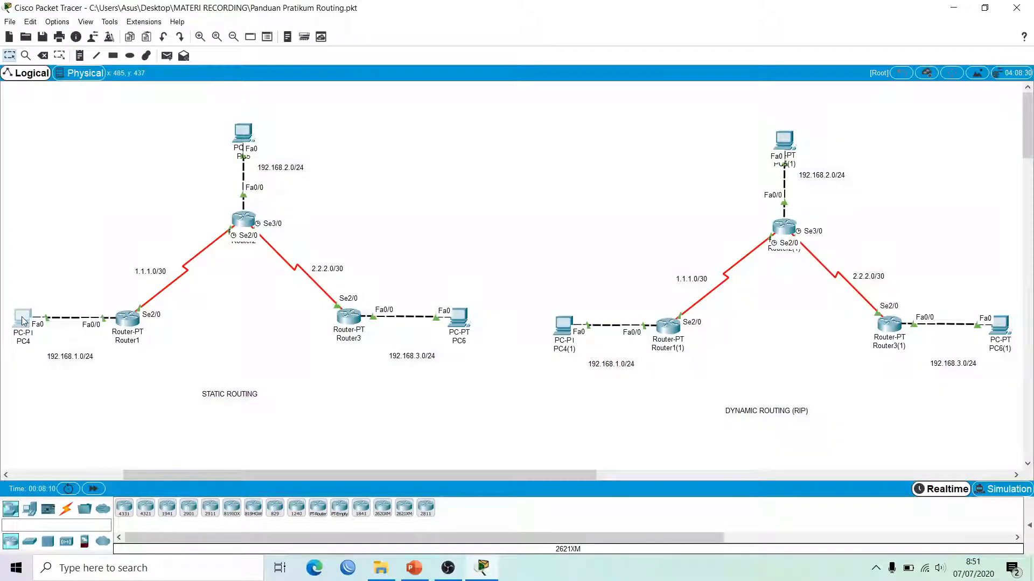
click(452, 137)
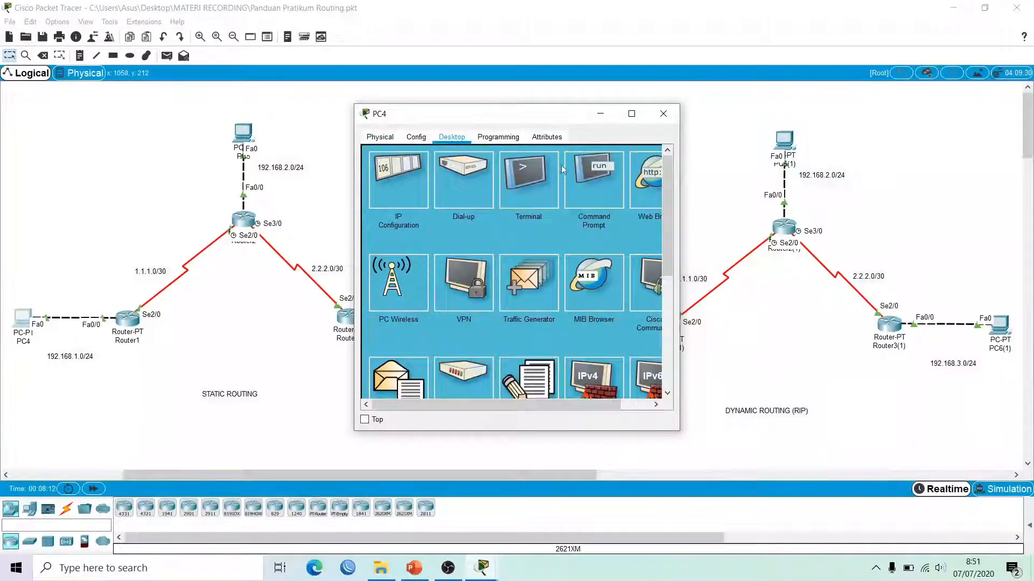
click(602, 166)
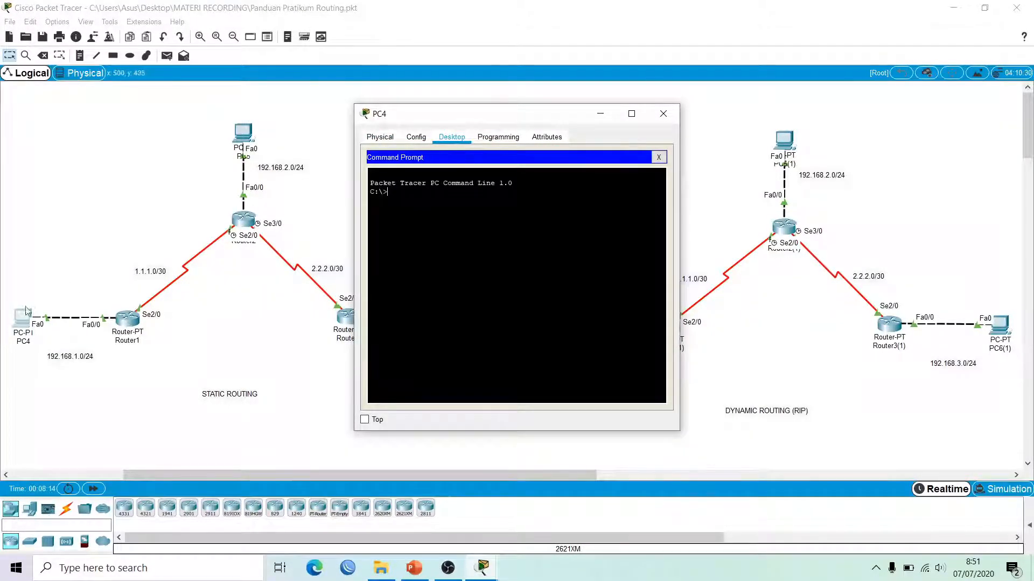
text(PING)
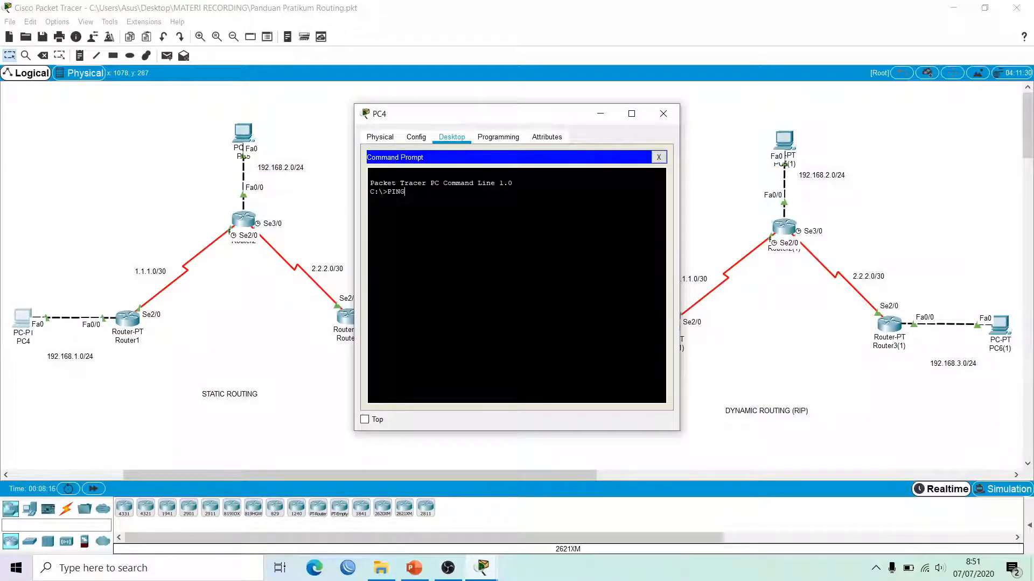
key(BackSpace)
key(BackSpace)
key(BackSpace)
key(BackSpace)
text(ping 192.168.2.2)
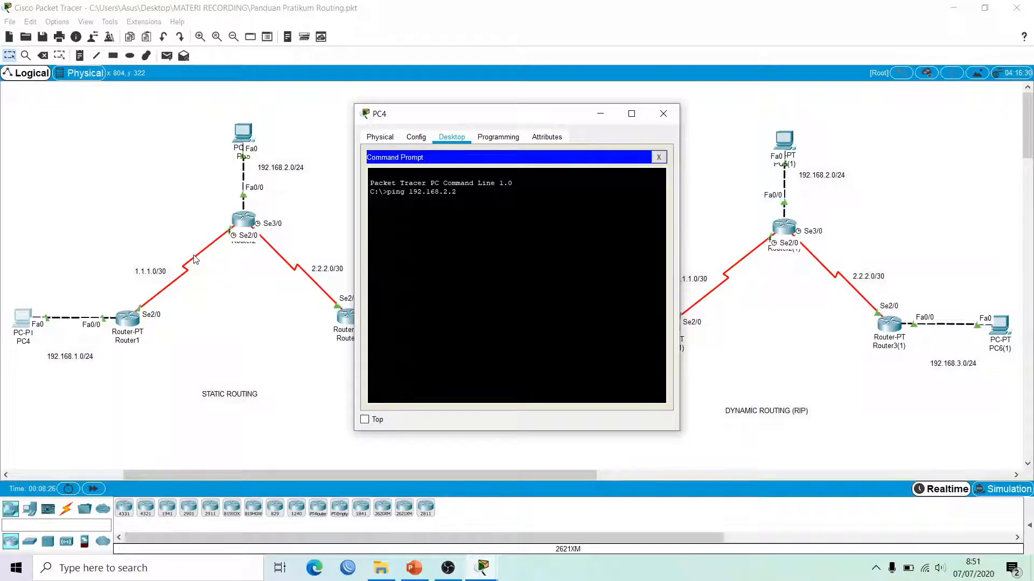
key(Return)
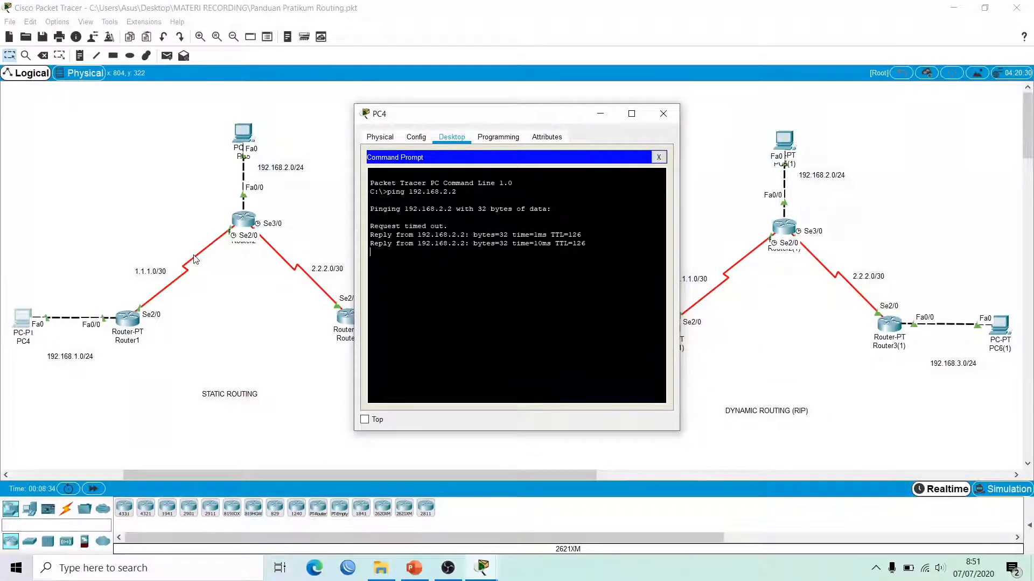
Step: Ping 192.168.3.2 from PC4, getting 3 of 4 replies, and move the window aside
key(Up)
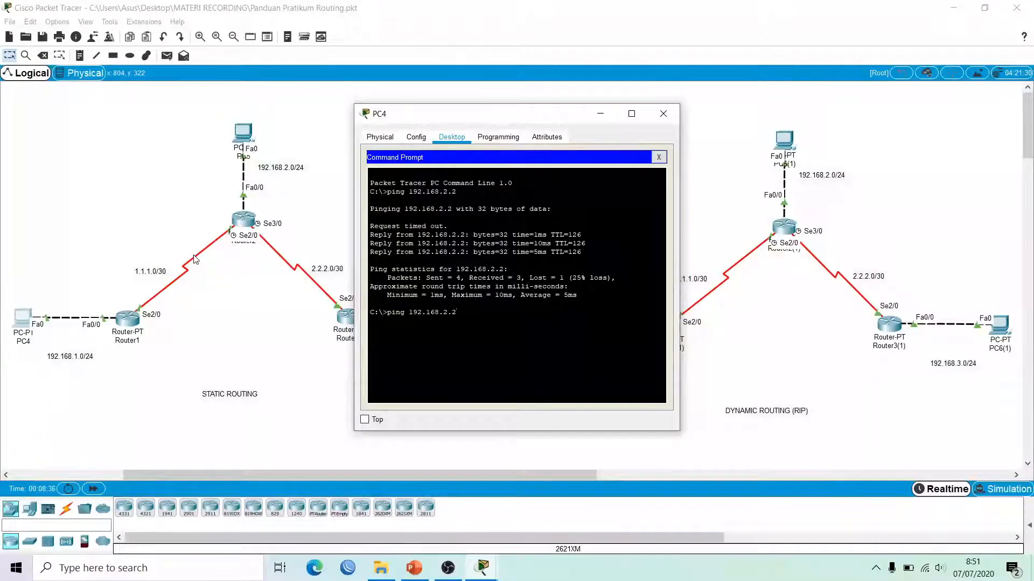
text(3.2)
drag(413, 119, 577, 126)
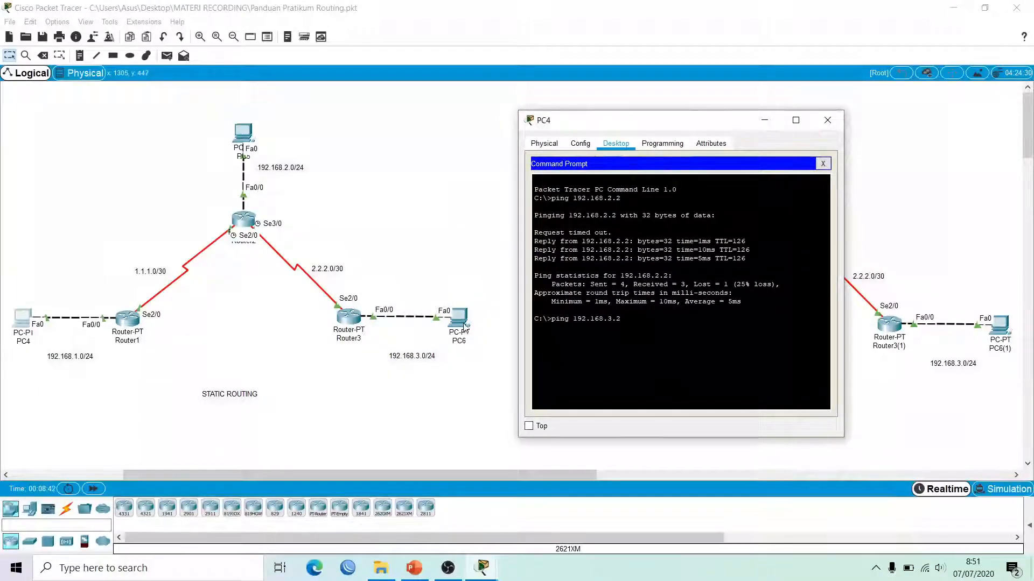
key(Return)
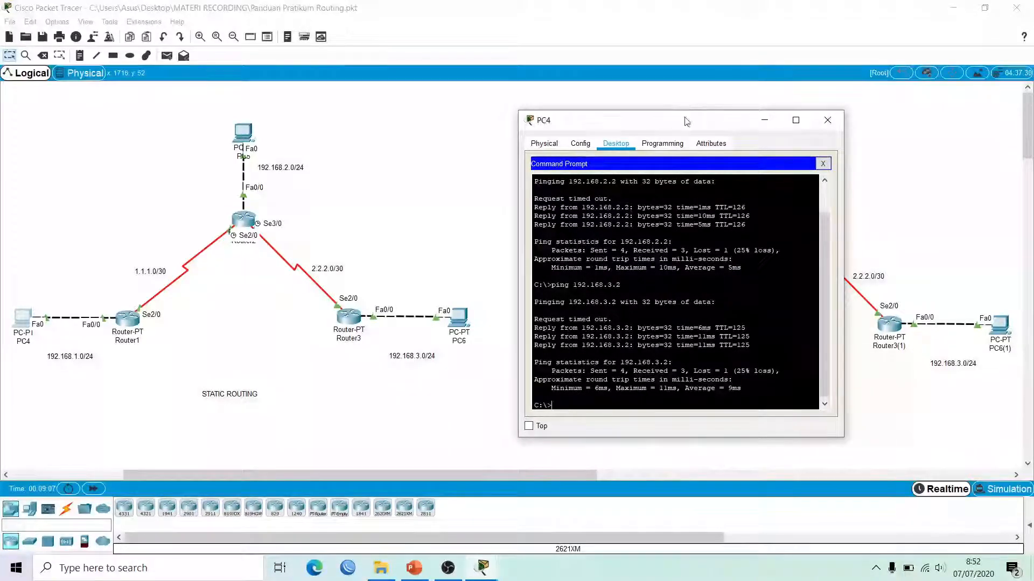
drag(683, 121, 528, 109)
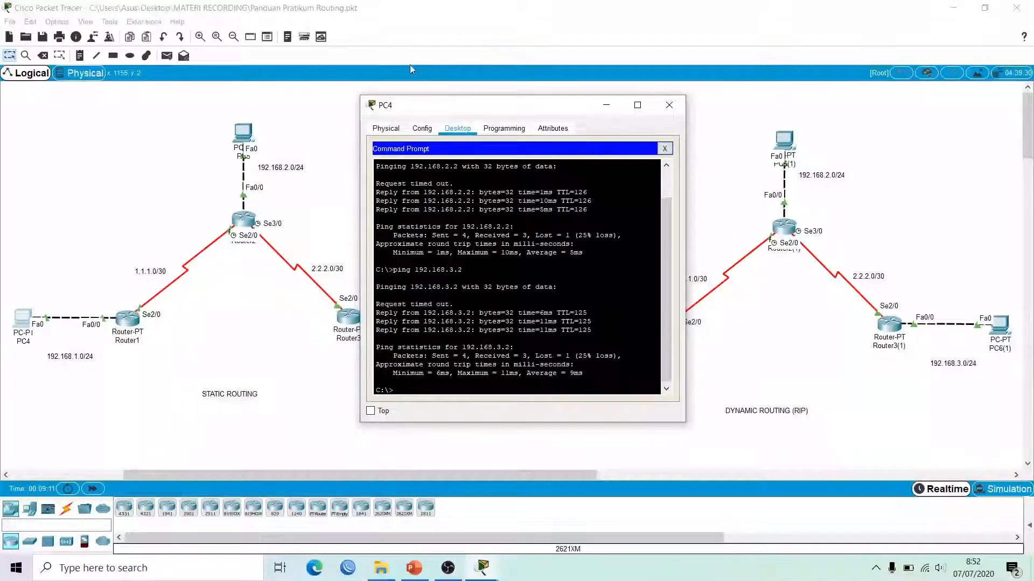
Step: Run tracert from PC4 to 192.168.2.2 (3 hops) and 192.168.3.2 (4 hops via 2.2.2.1)
text(tracert)
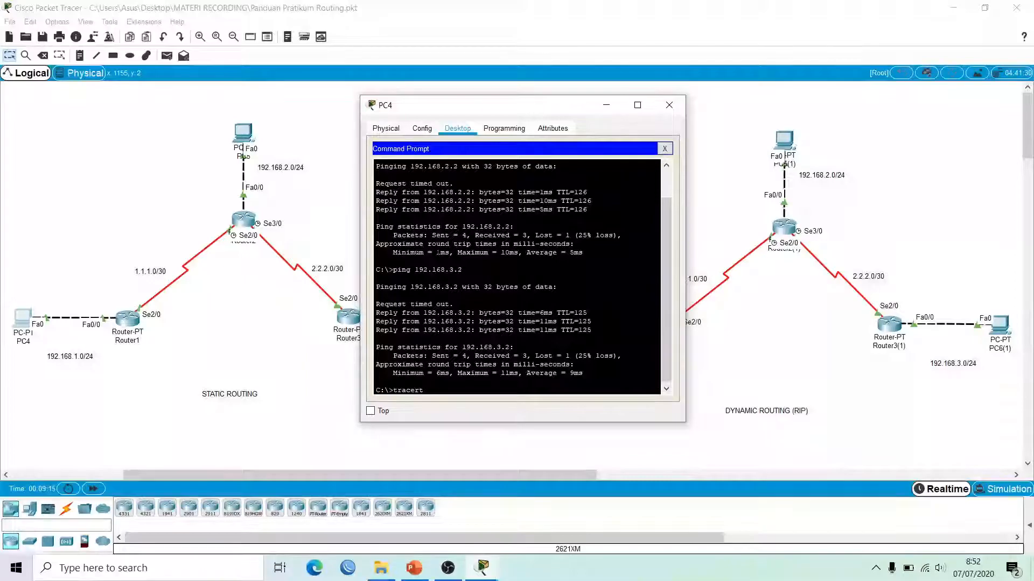
text( 192.168.2.2)
key(Return)
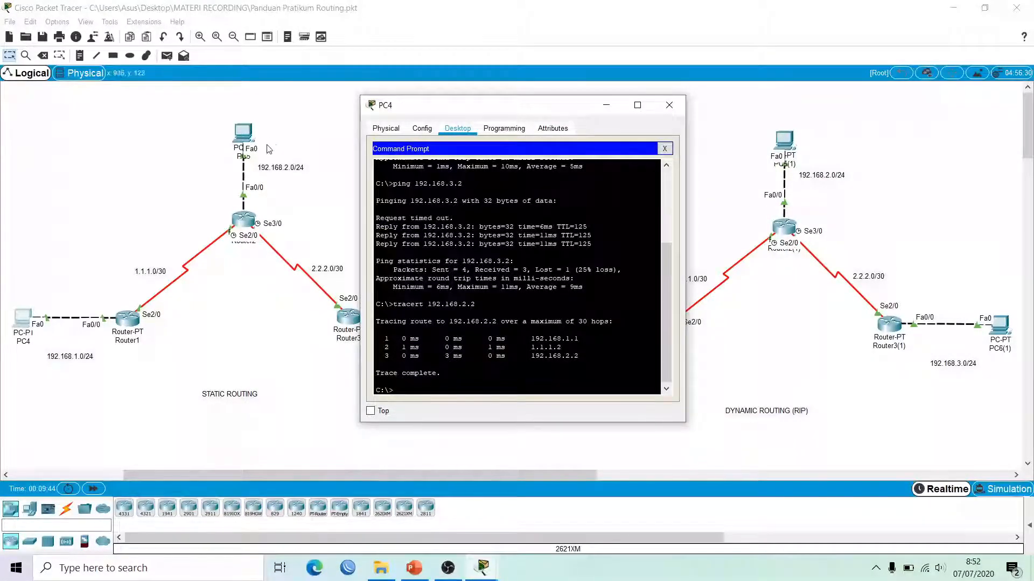
text(tracert 192.168.3.2)
key(Return)
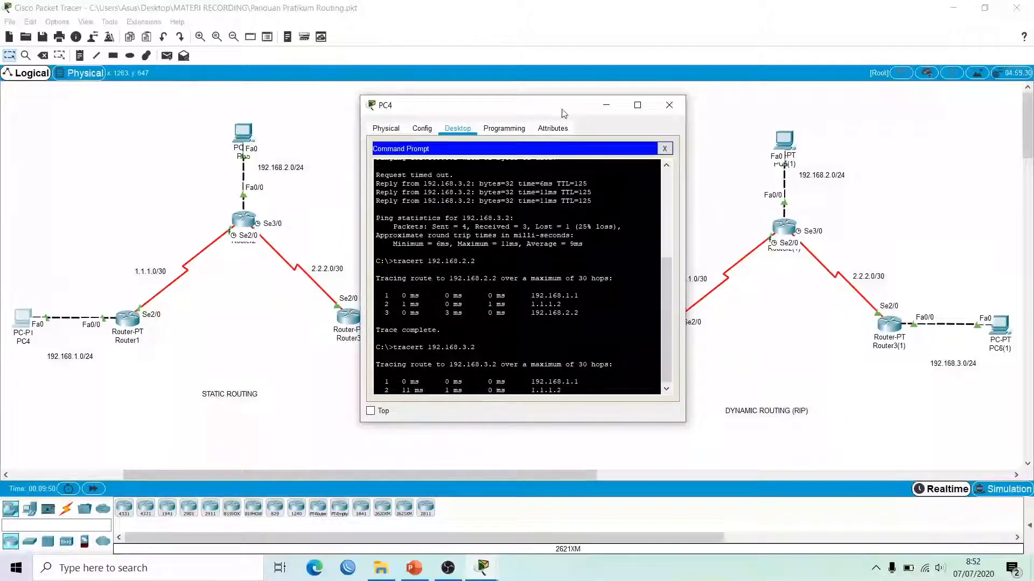
drag(541, 110, 678, 98)
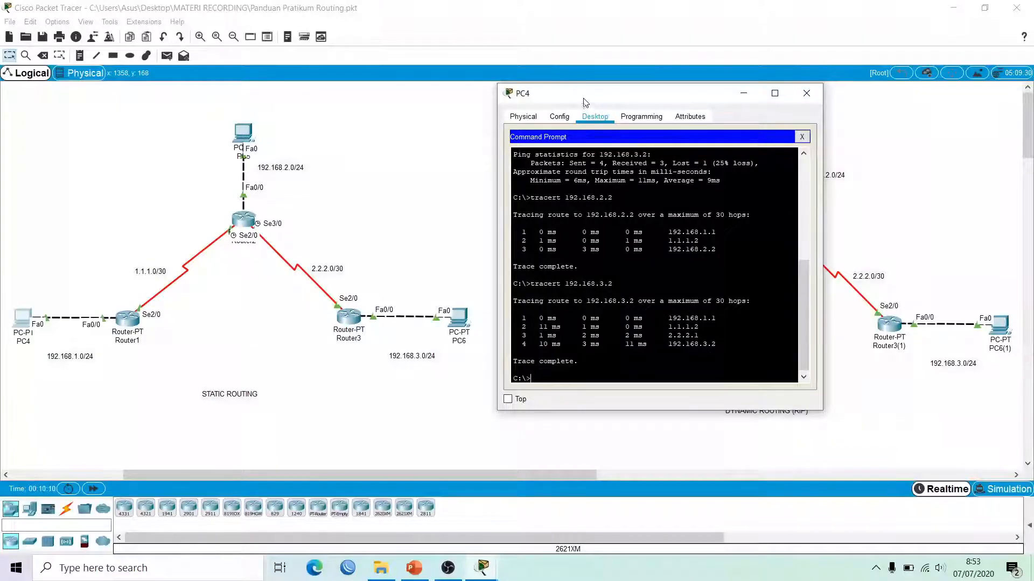
drag(583, 101, 362, 91)
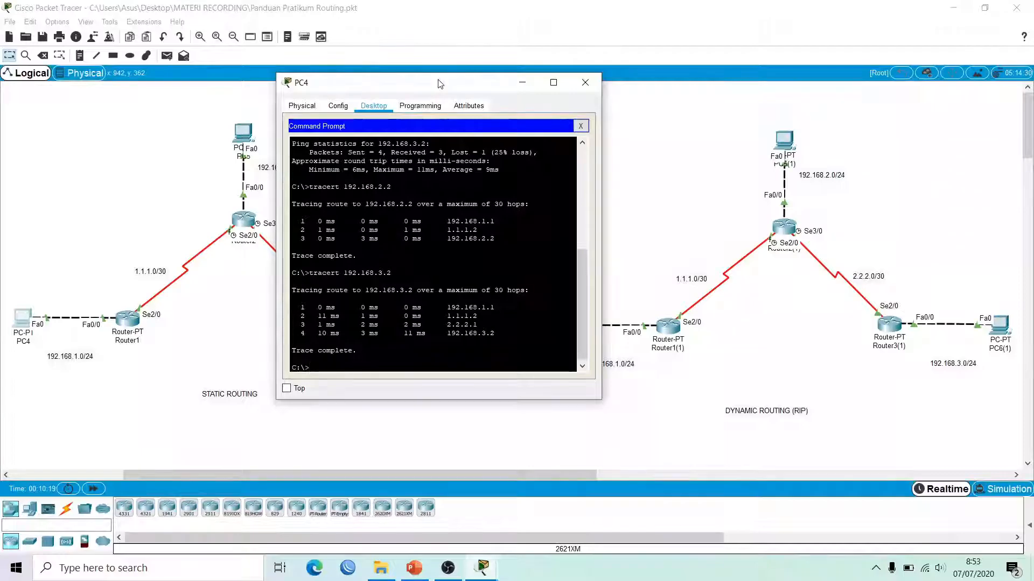
drag(438, 83, 278, 77)
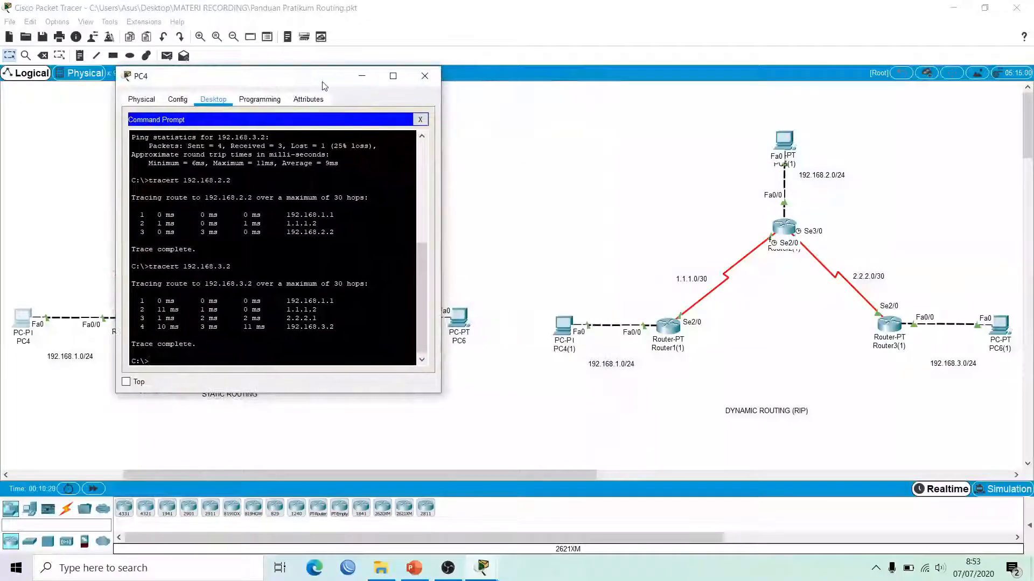
Step: Remove Router1(1)'s static routes to 192.168.2.0/24 and 192.168.3.0/24
click(425, 75)
click(663, 330)
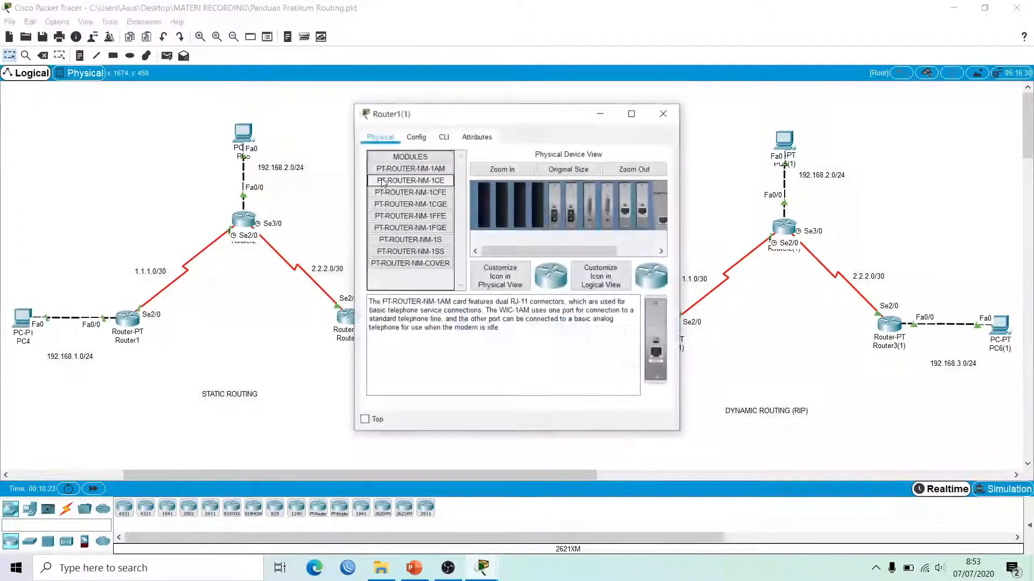
drag(431, 121, 307, 108)
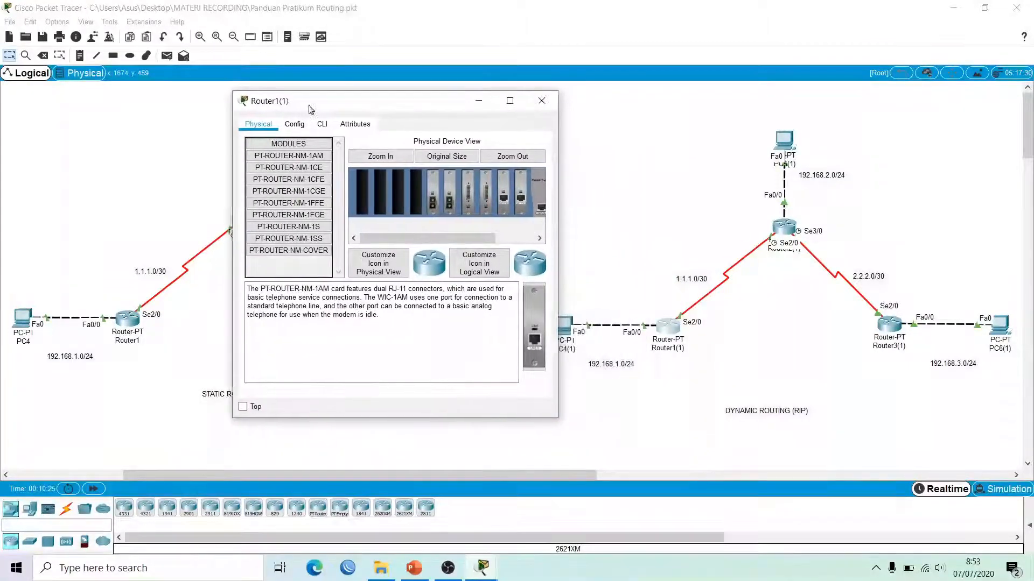
click(302, 128)
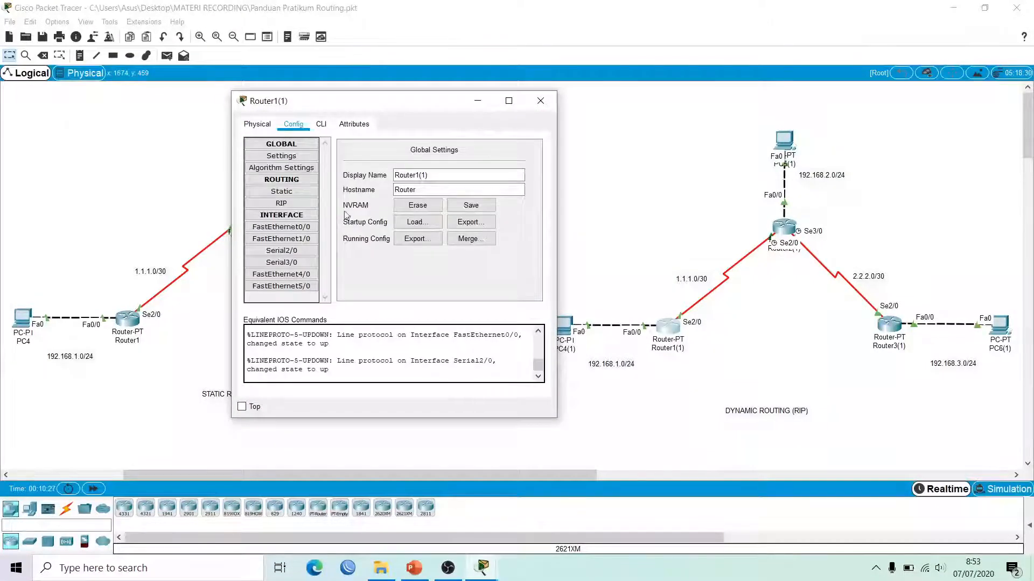
click(291, 192)
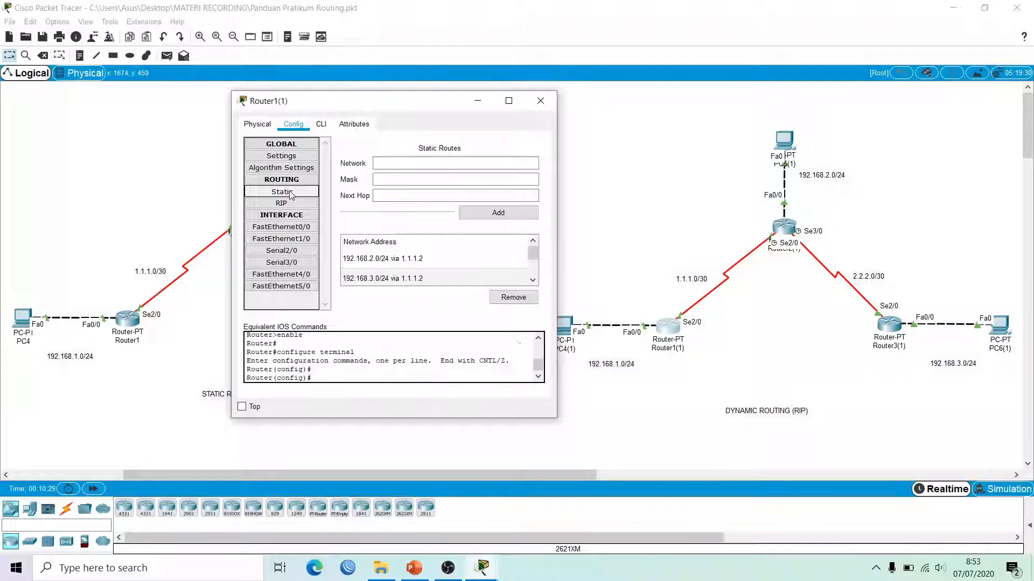
click(406, 259)
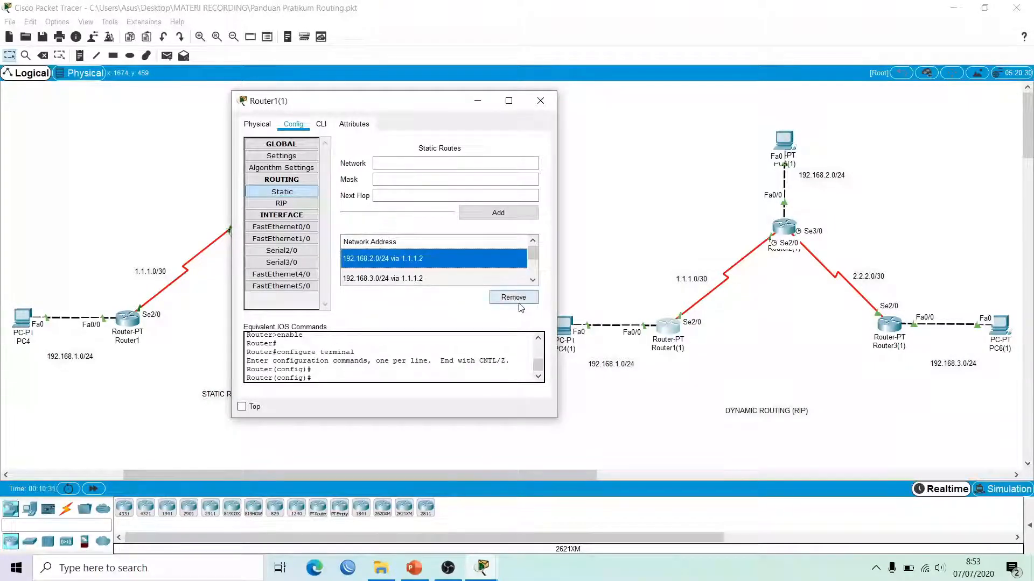
click(513, 297)
click(408, 258)
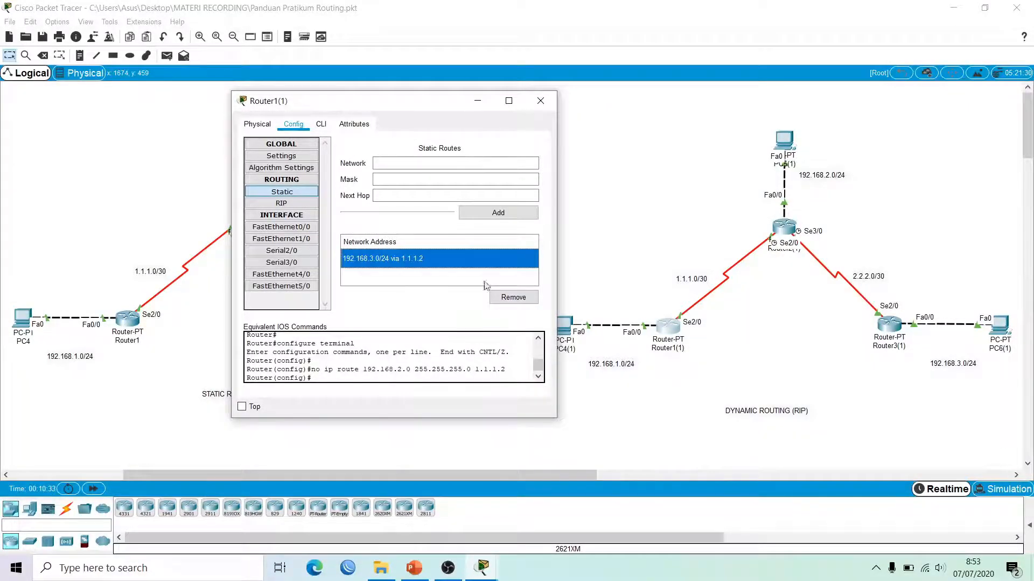
click(503, 301)
click(542, 98)
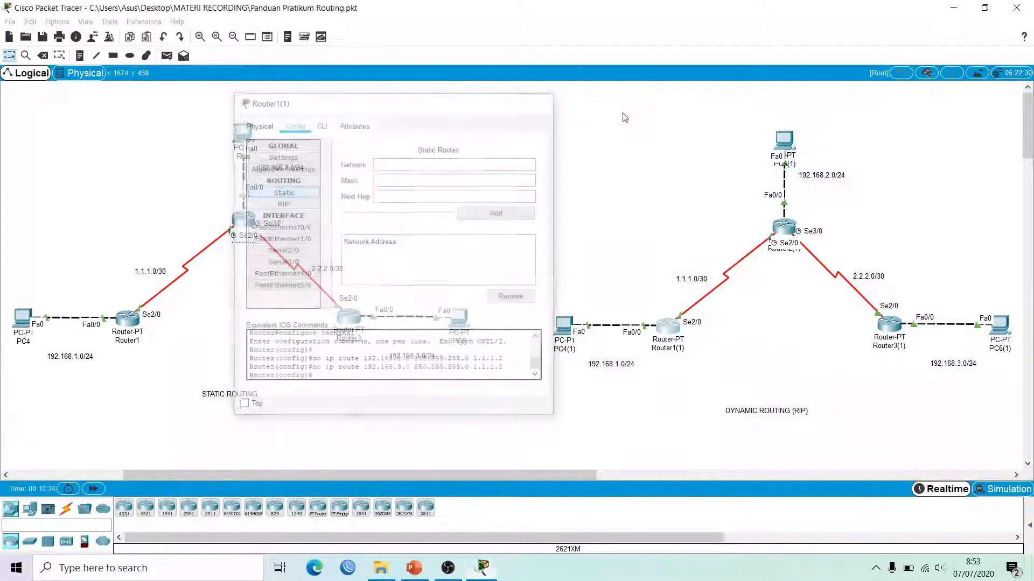
Step: Remove Router2(1)'s static routes to 192.168.1.0/24 and 192.168.3.0/24
click(784, 233)
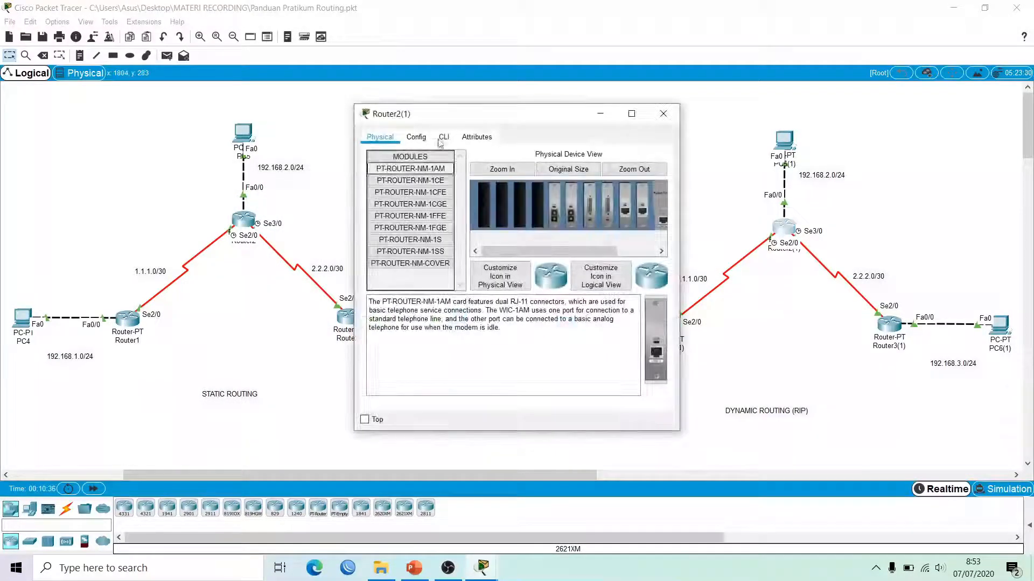
click(417, 138)
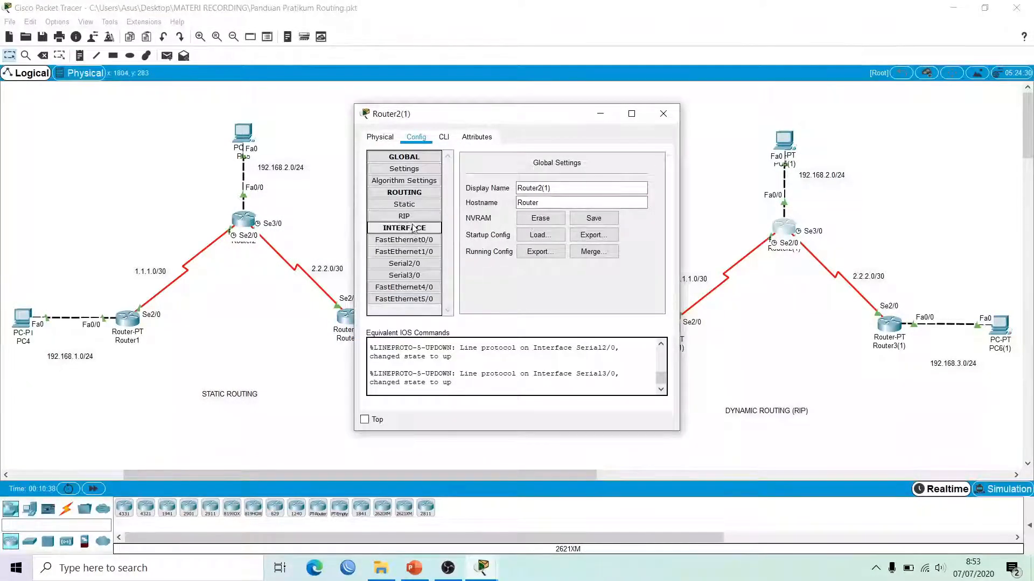
click(416, 208)
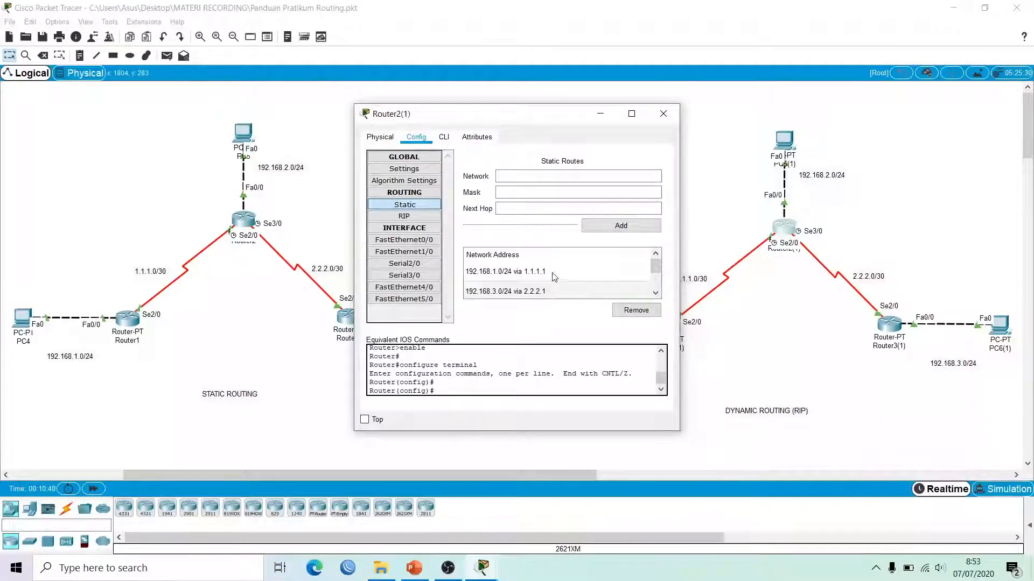
click(551, 271)
click(635, 311)
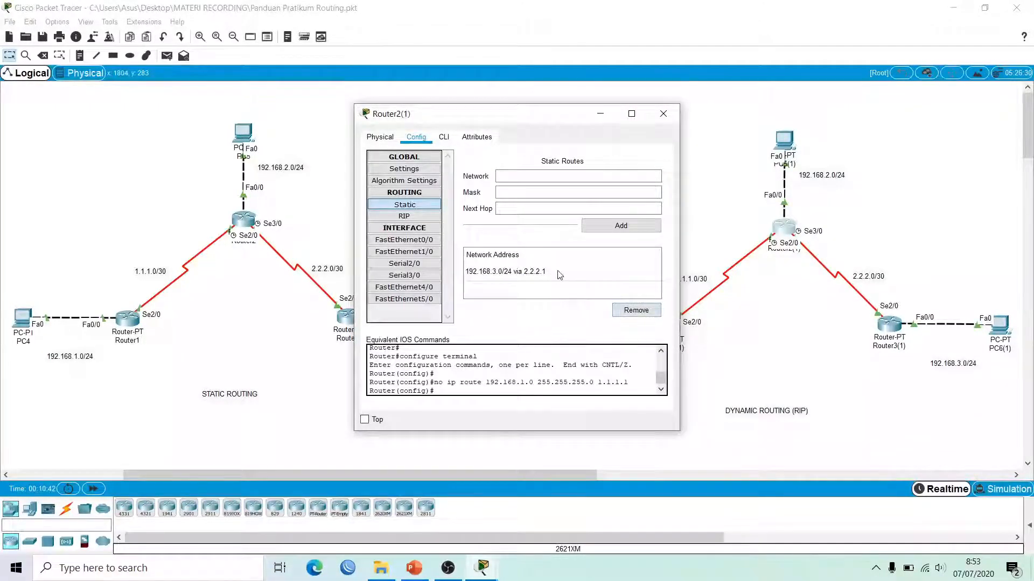
click(557, 270)
click(627, 308)
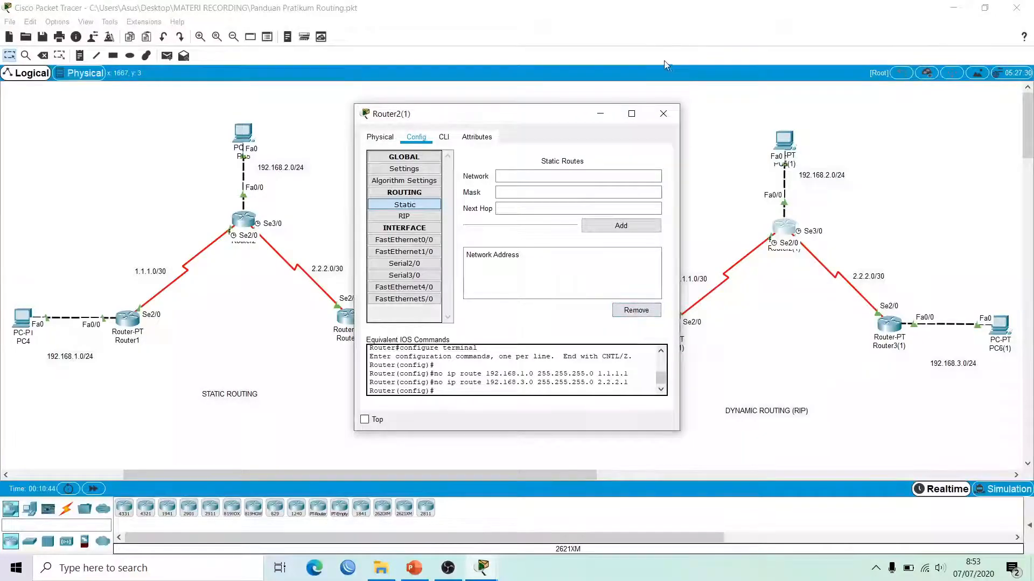
click(663, 113)
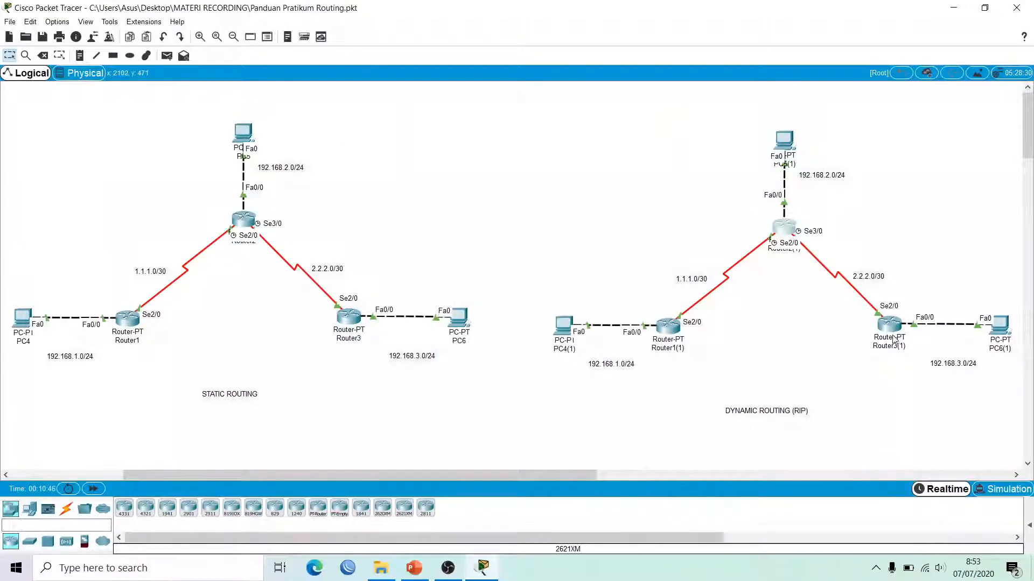
Step: Remove Router3(1)'s static routes to 192.168.1.0/24 and 192.168.2.0/24
click(889, 323)
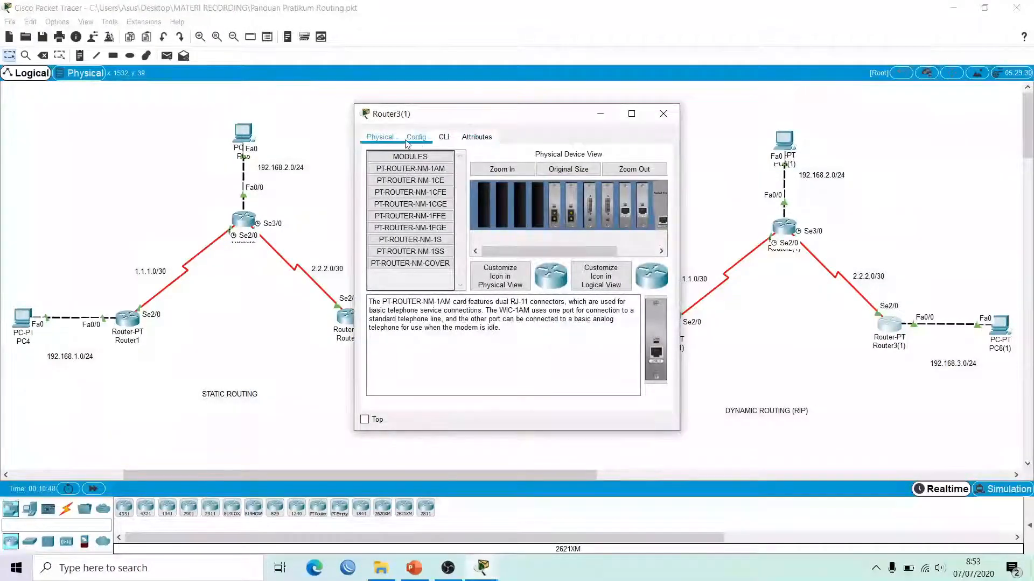
click(418, 139)
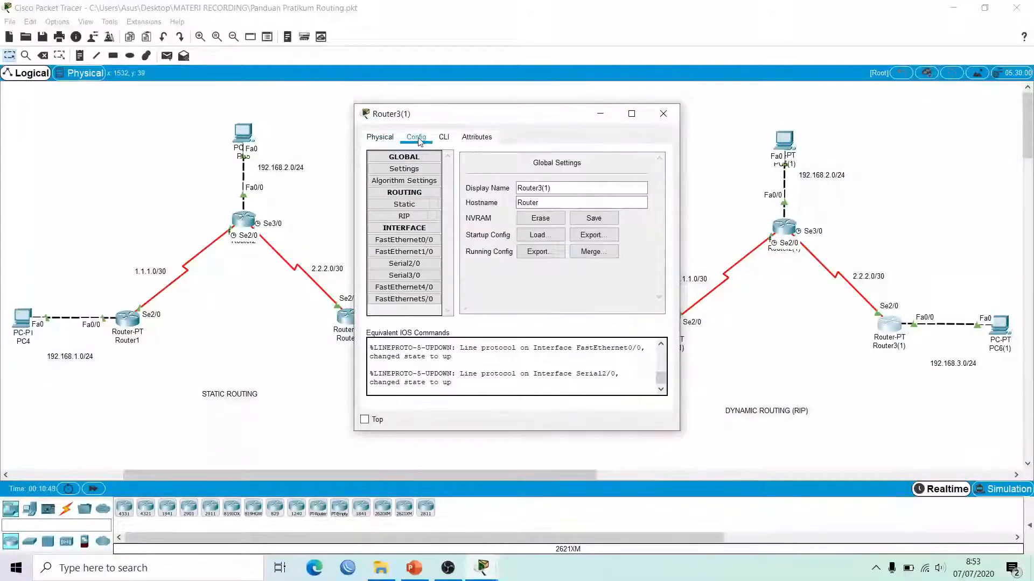
click(404, 205)
click(527, 271)
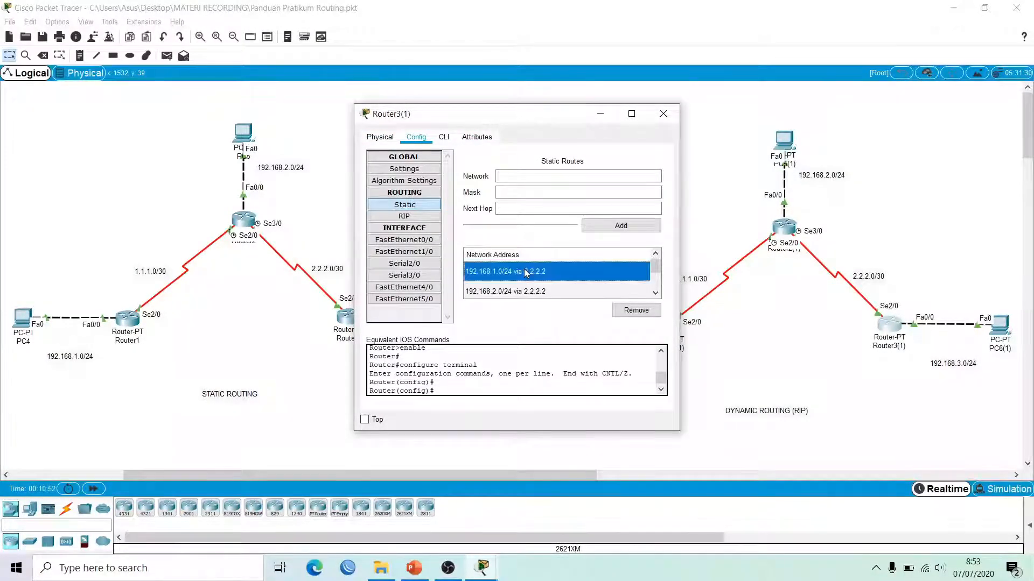
click(626, 312)
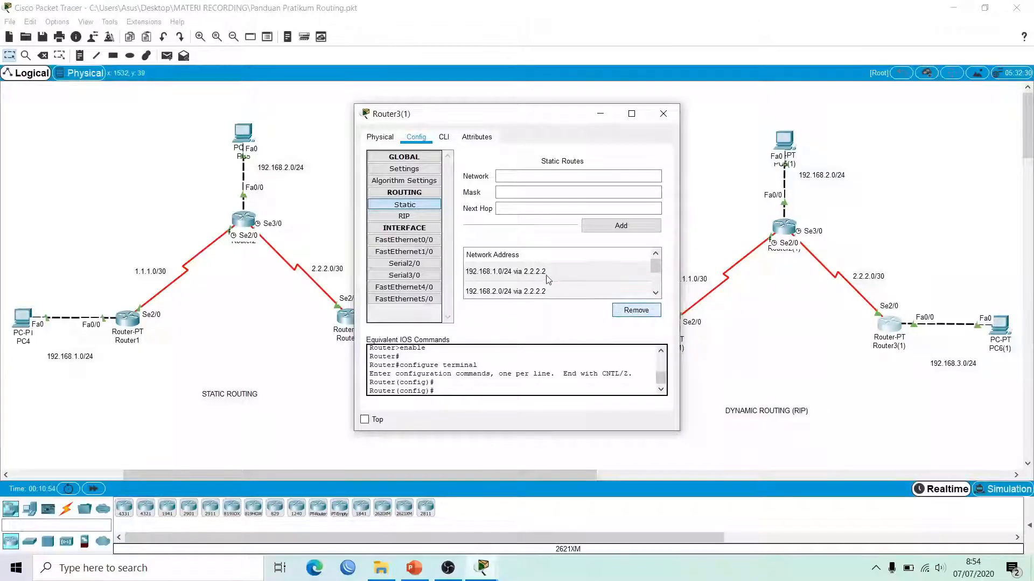
click(548, 278)
click(617, 309)
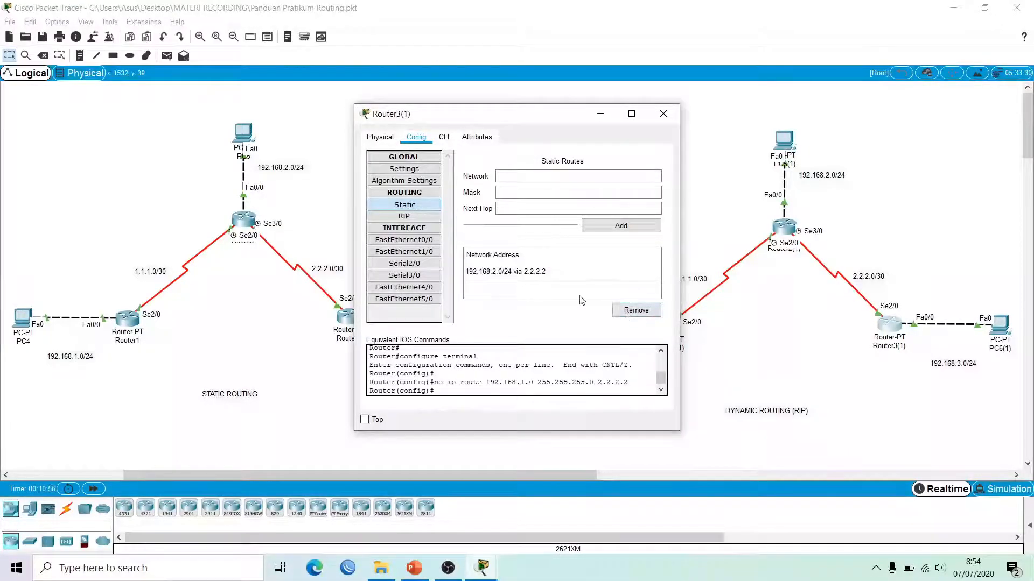
click(549, 277)
click(635, 310)
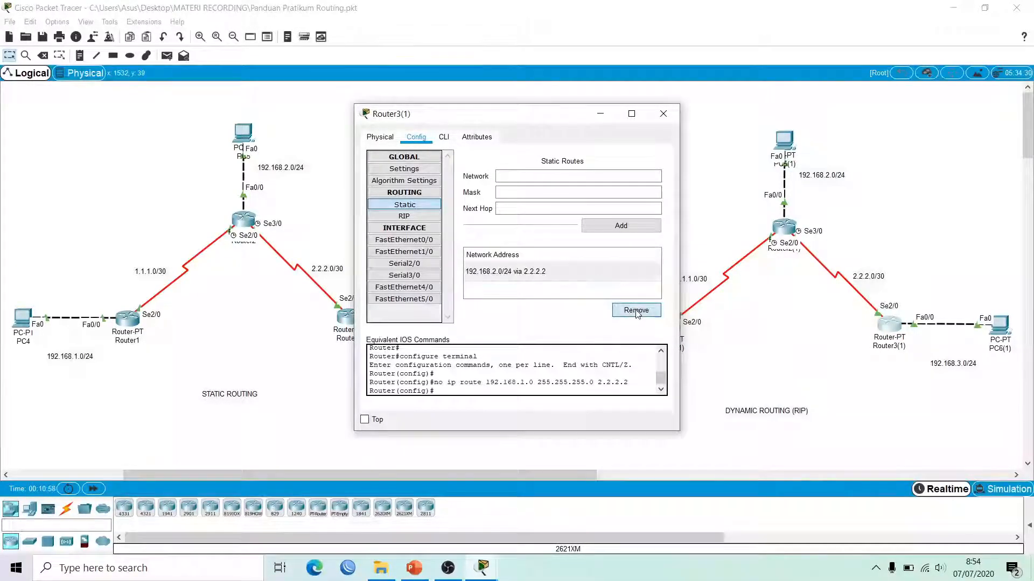
click(671, 115)
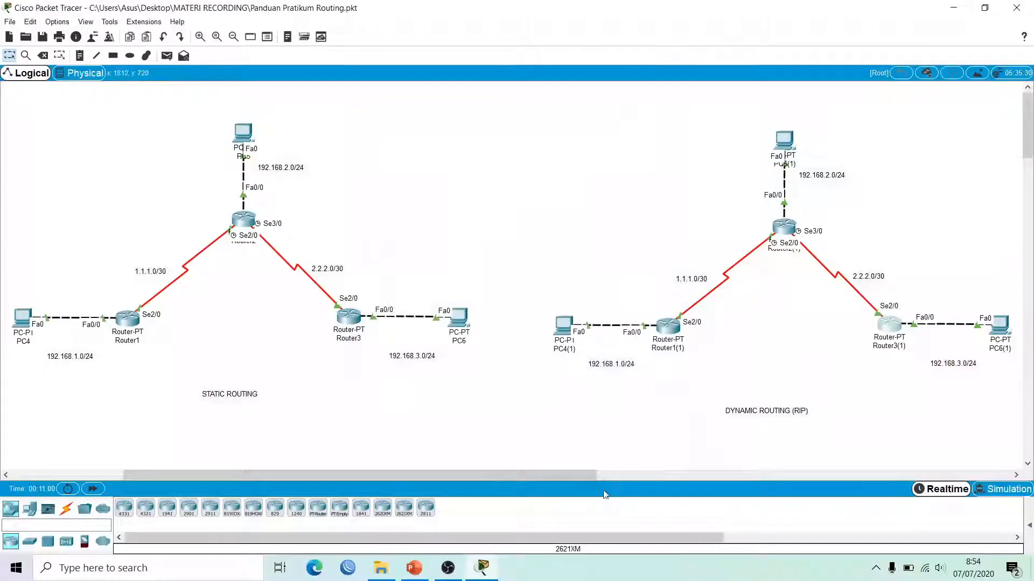
Step: Scroll right to the RIP network and drag the DYNAMIC ROUTING (RIP) note up below its routers
drag(592, 477, 699, 481)
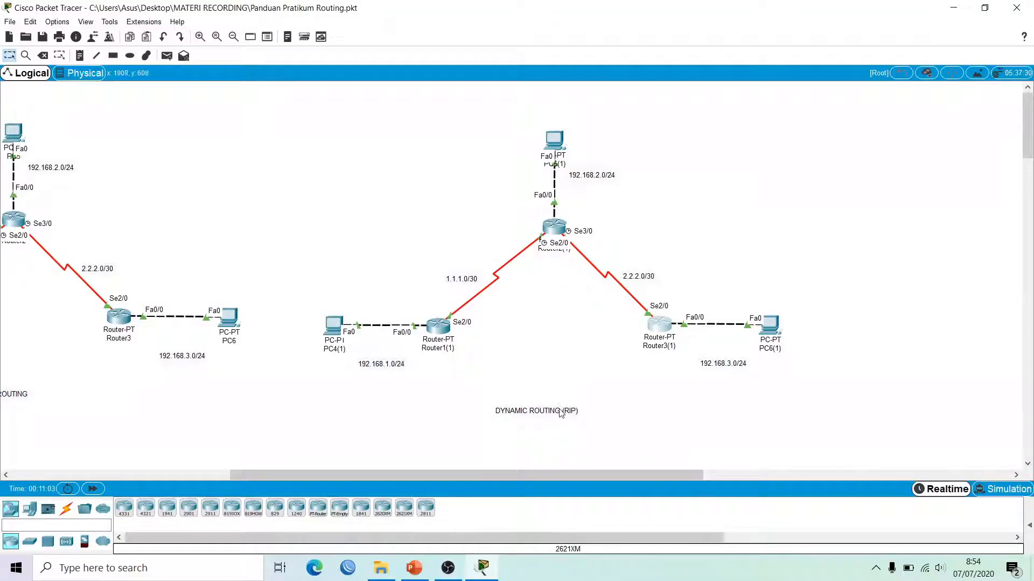
drag(562, 414, 587, 375)
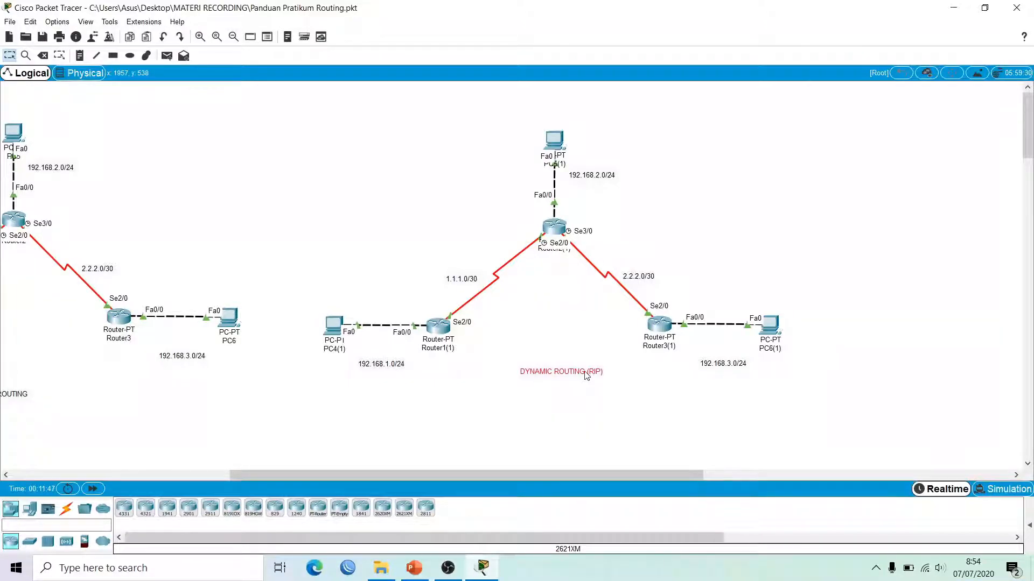
Step: Nudge the DYNAMIC ROUTING (RIP) label and inspect RIP devices such as PC4(1)
drag(587, 376, 584, 375)
mouse_move(446, 322)
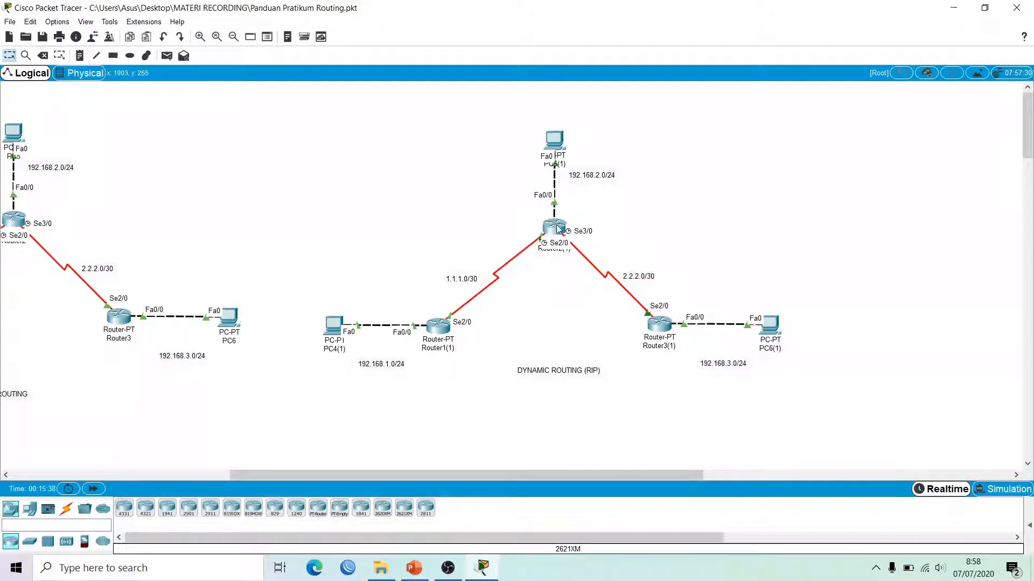
mouse_move(547, 228)
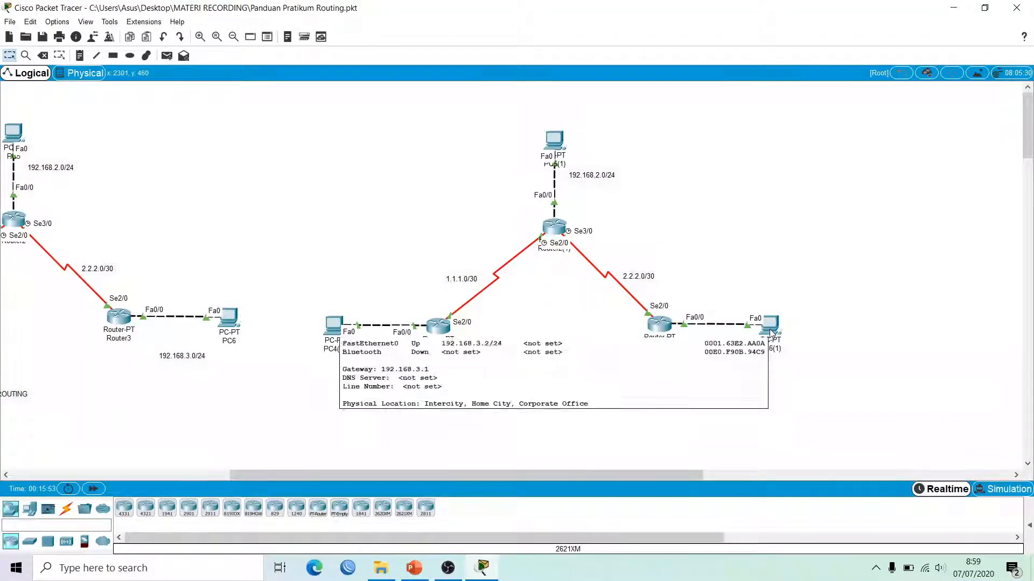
Step: Draw an automatic serial link from Router1(1) to Router3(1), then delete that link
click(65, 511)
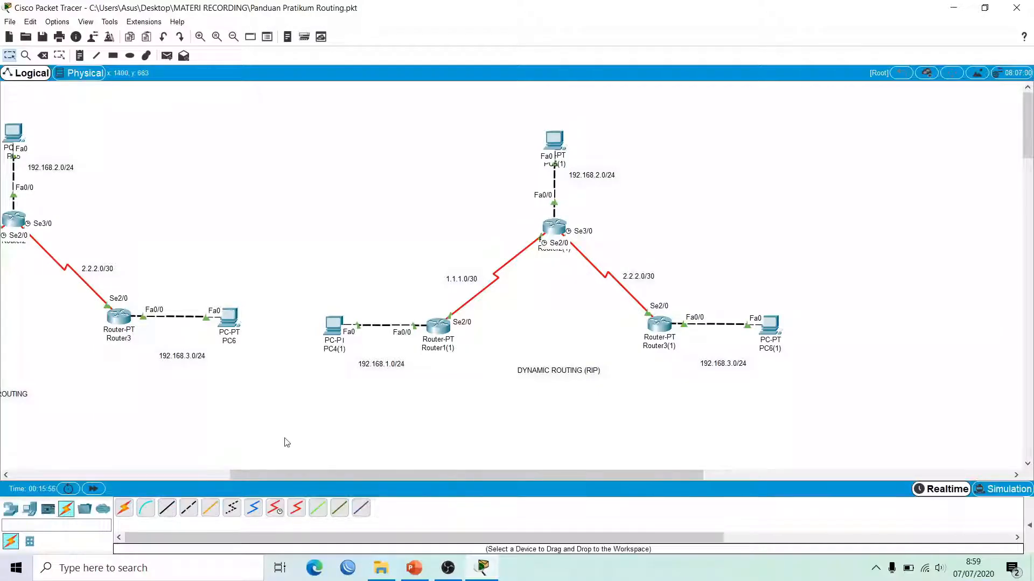
click(123, 509)
click(439, 325)
click(661, 330)
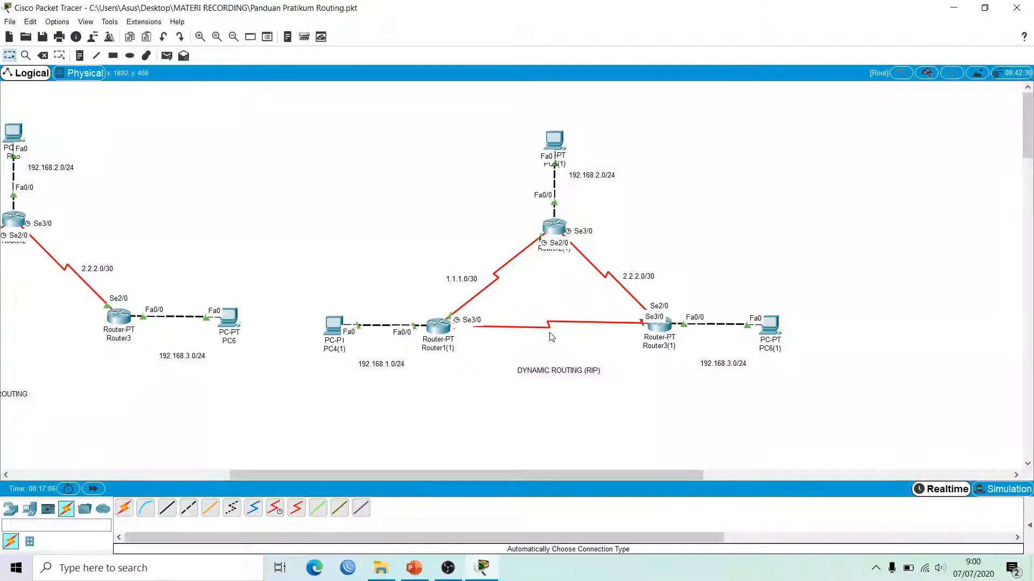
key(Delete)
click(548, 325)
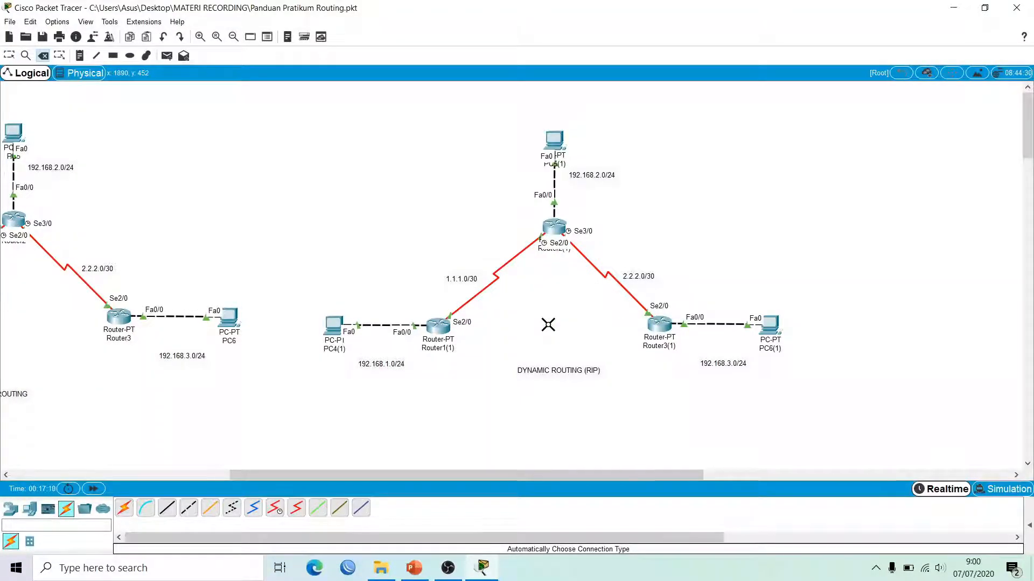
key(Escape)
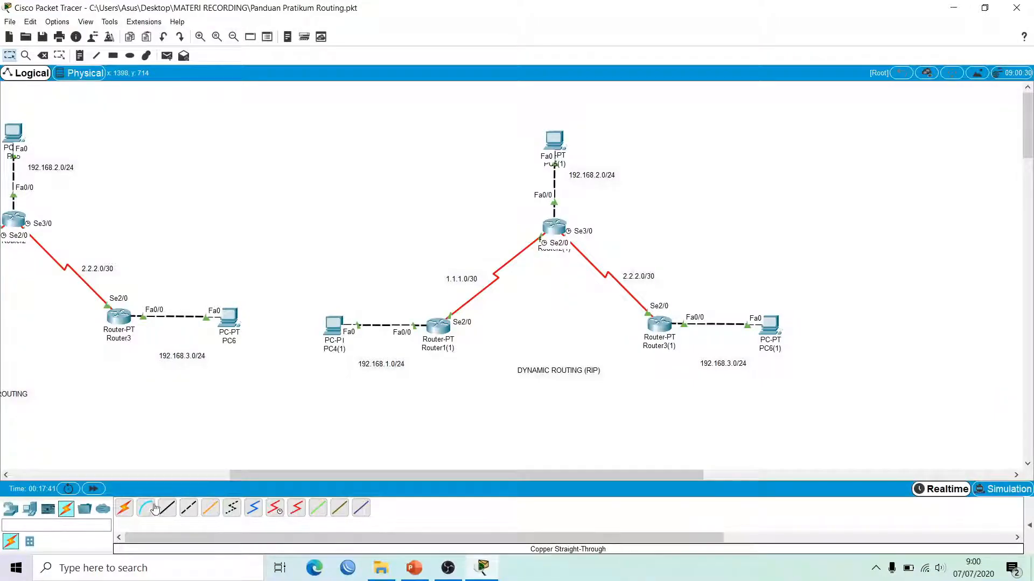
click(123, 508)
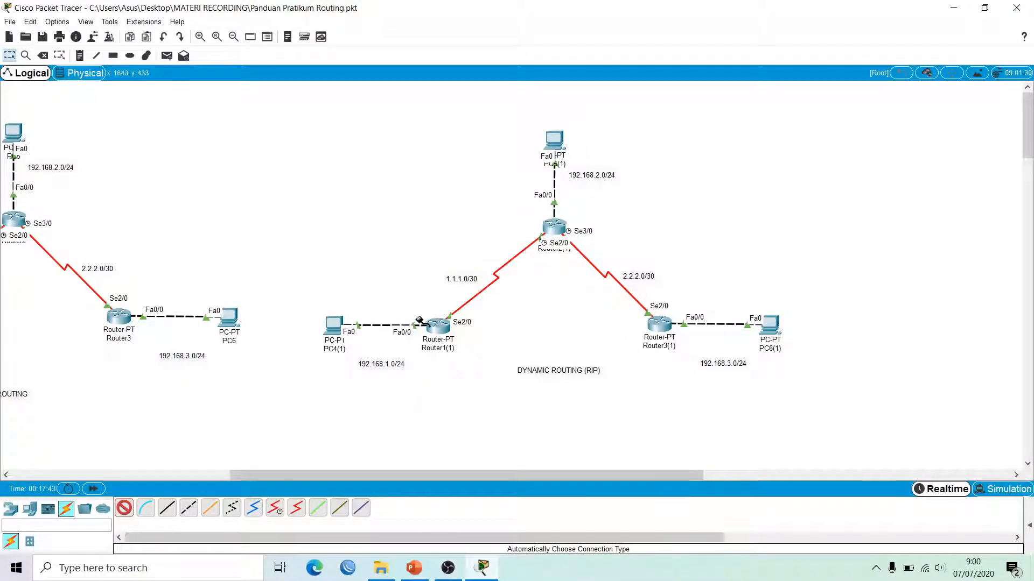
click(437, 326)
click(665, 326)
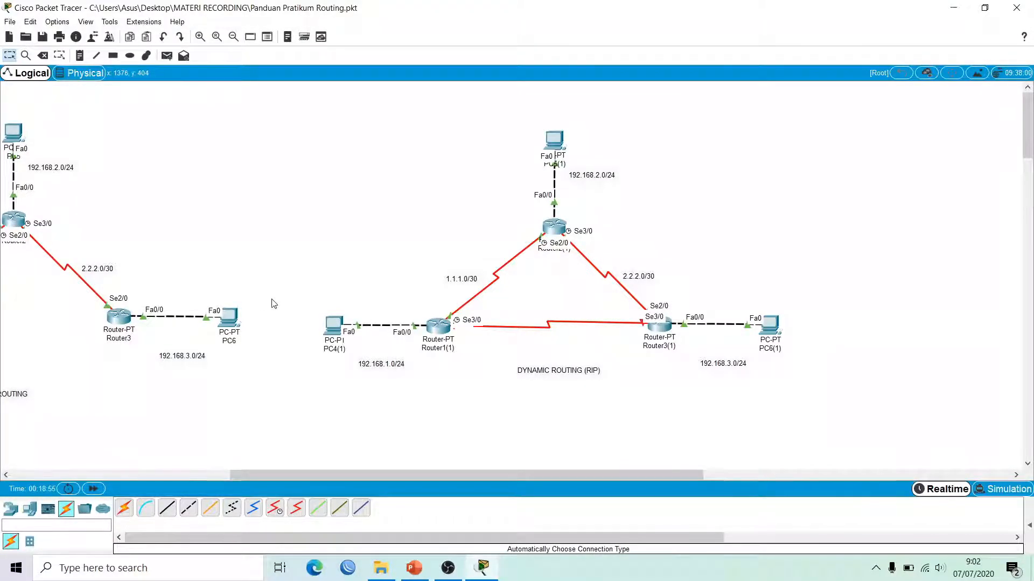
key(Delete)
click(562, 323)
key(Escape)
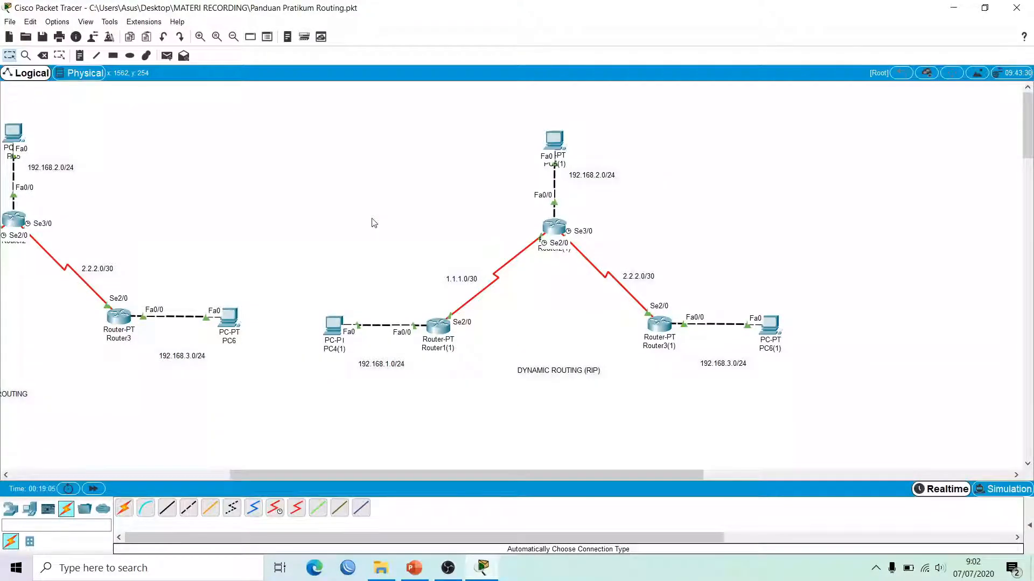
Step: Add network 192.168.1.0 to Router1(1)'s RIP configuration
click(438, 327)
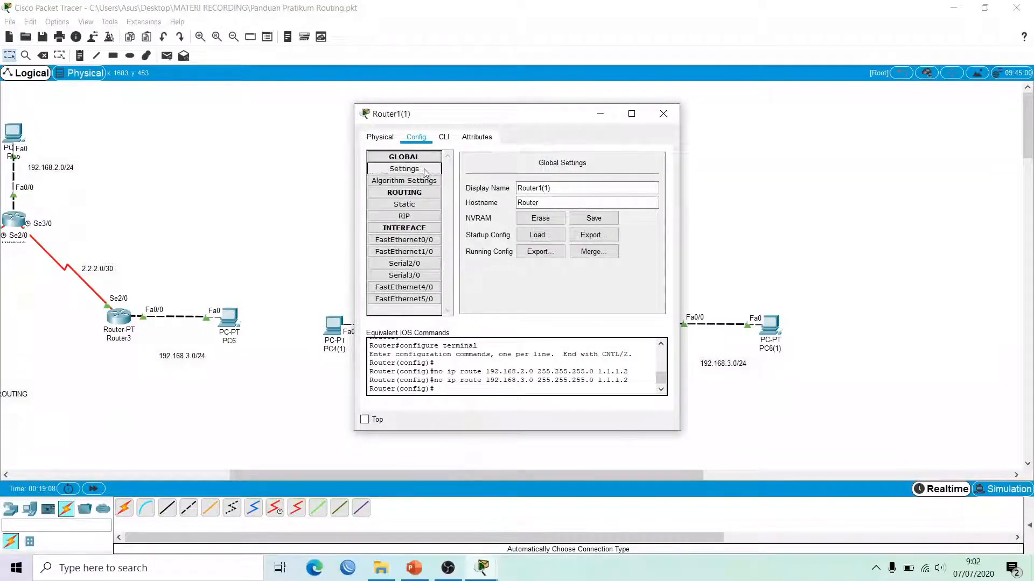
drag(493, 116, 729, 119)
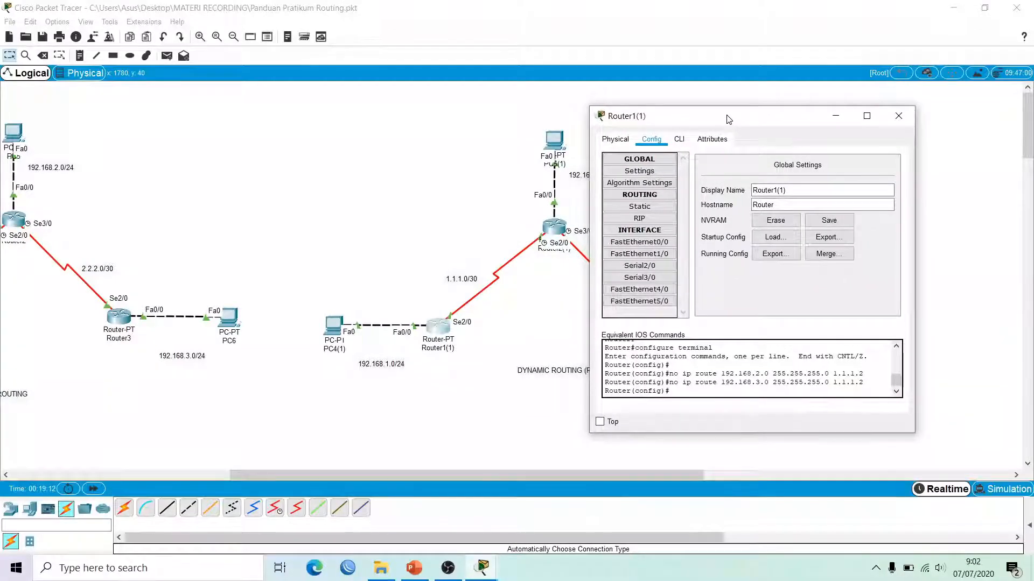
click(662, 227)
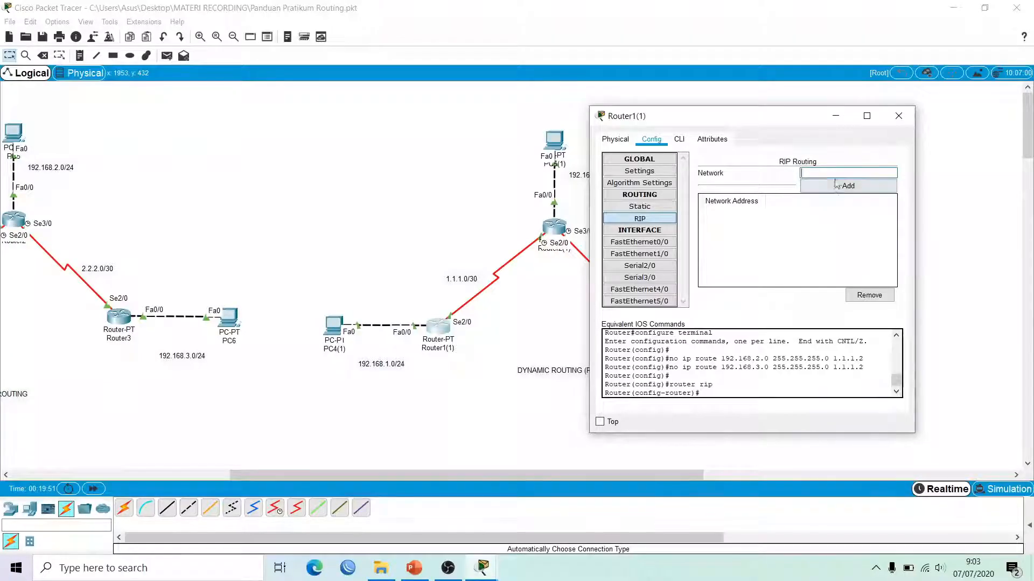
text(92.16)
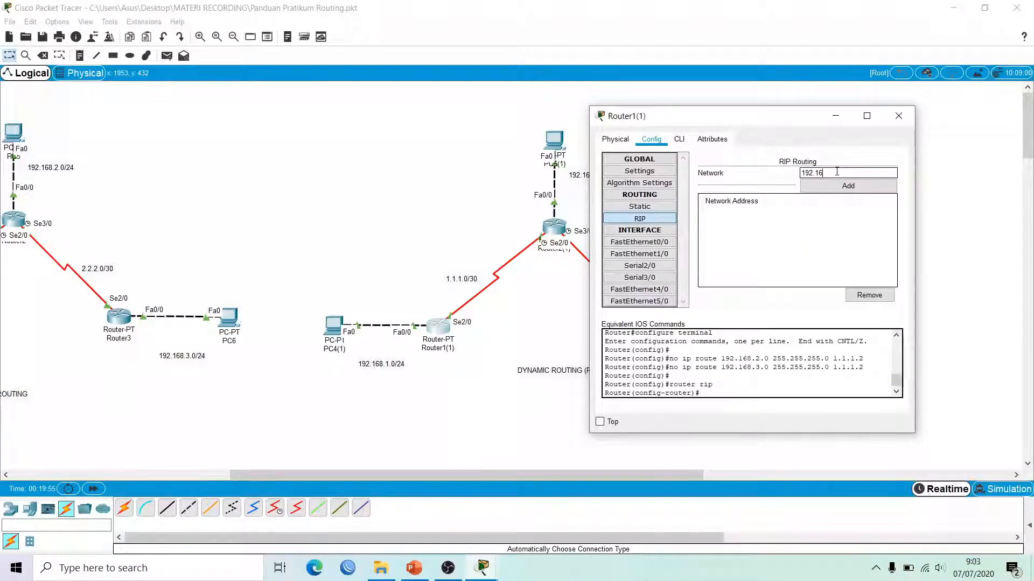
text(8.1.0)
click(877, 187)
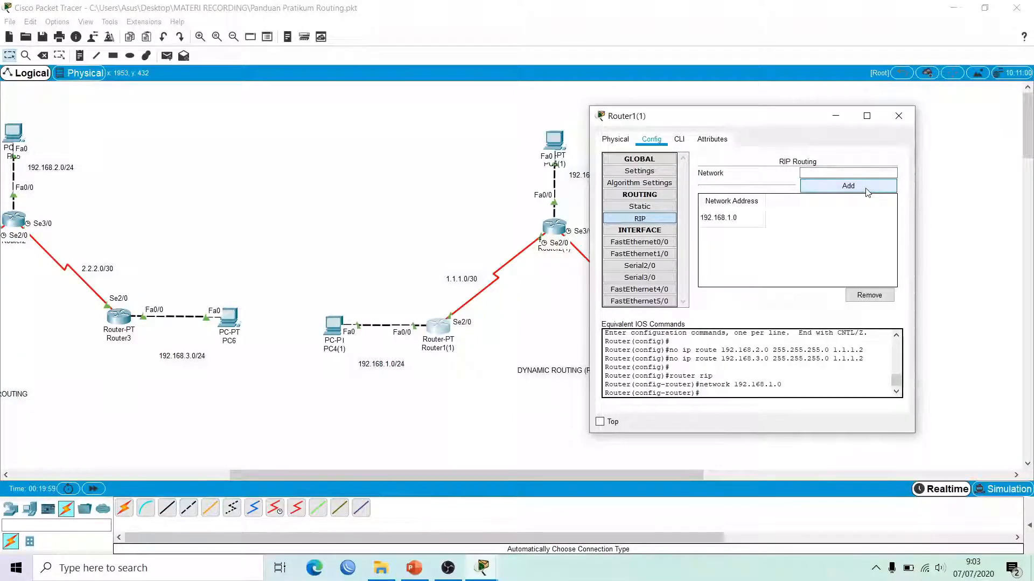
Step: Add the 1.1.1.0 link network, so Router1(1)'s RIP lists 1.0.0.0 and 192.168.1.0
click(741, 223)
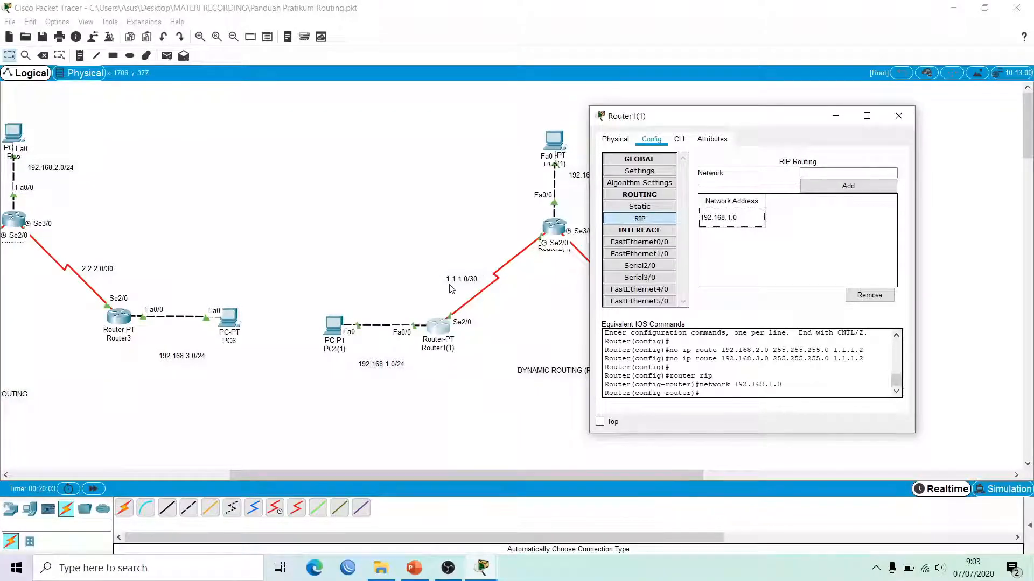
click(816, 173)
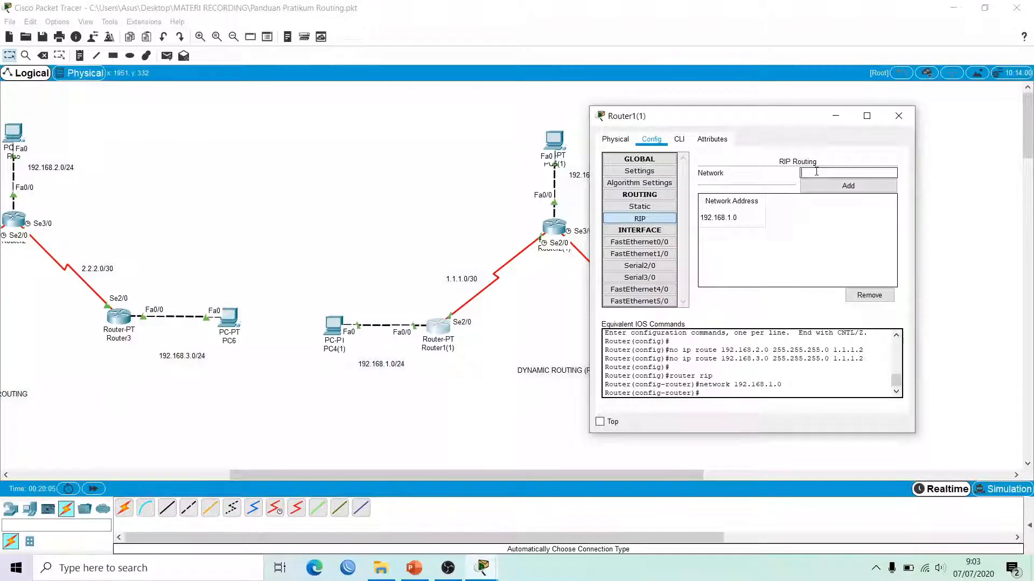
text(1.1.)
text(1.0)
click(848, 186)
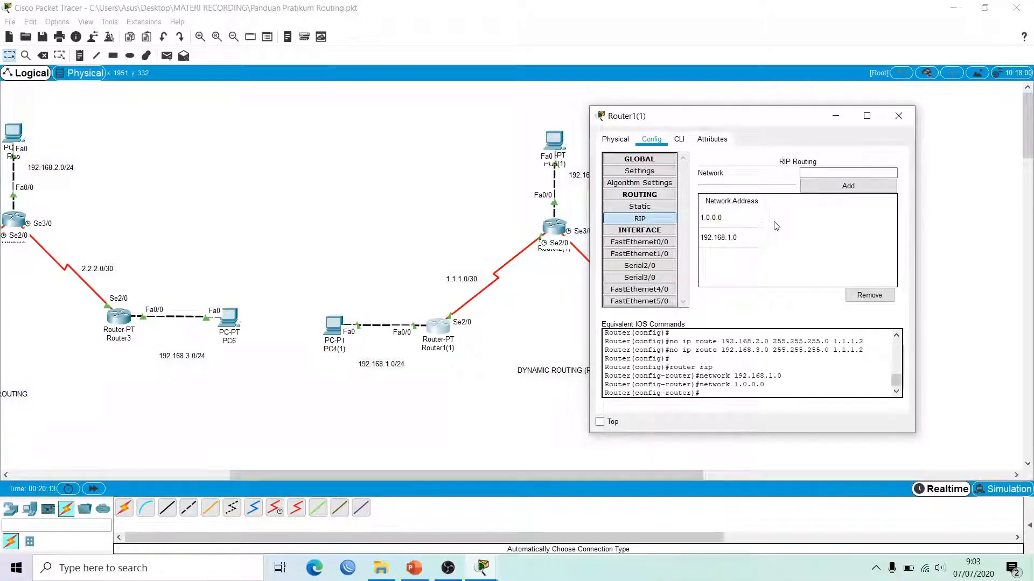
click(741, 221)
click(744, 240)
click(739, 223)
Step: Close Router1(1) and add network 192.168.2.0 to Router2(1)'s RIP
click(903, 114)
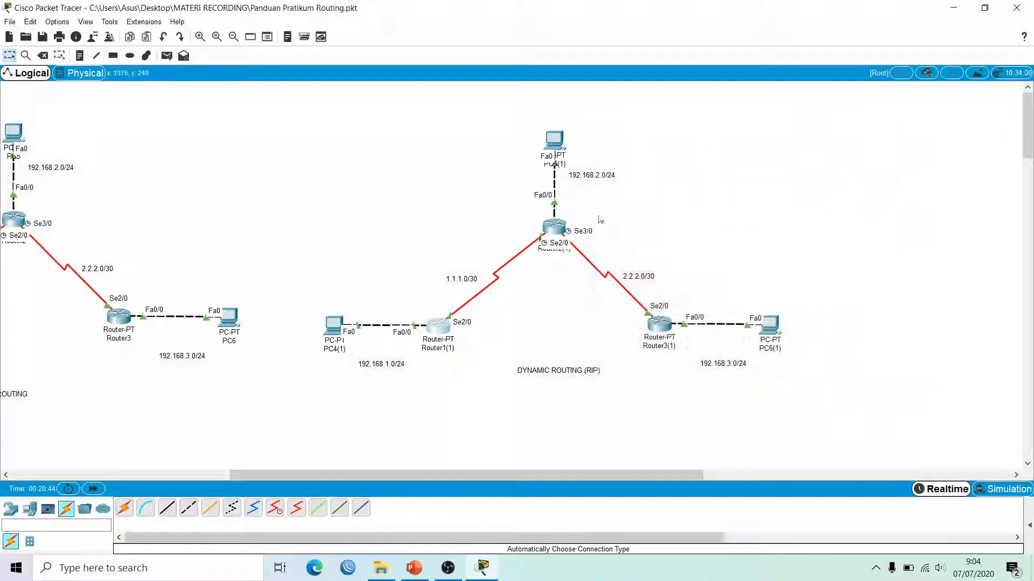
click(553, 227)
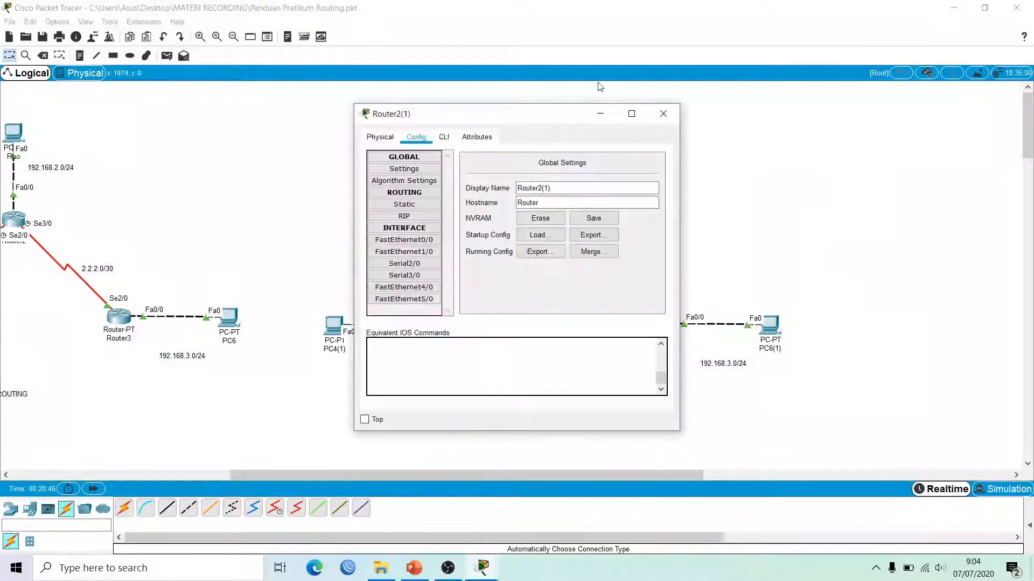
drag(565, 118, 855, 120)
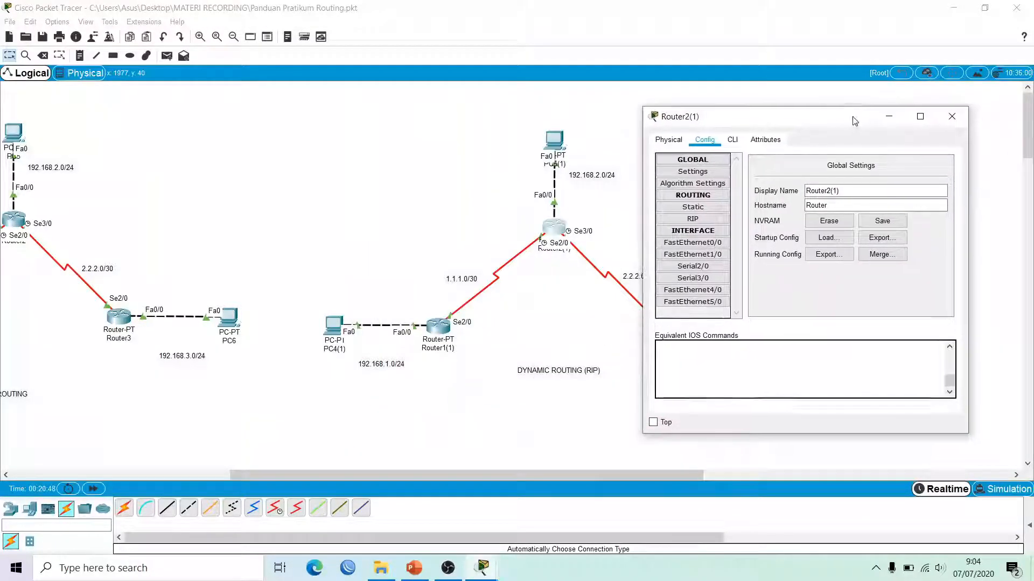
click(693, 218)
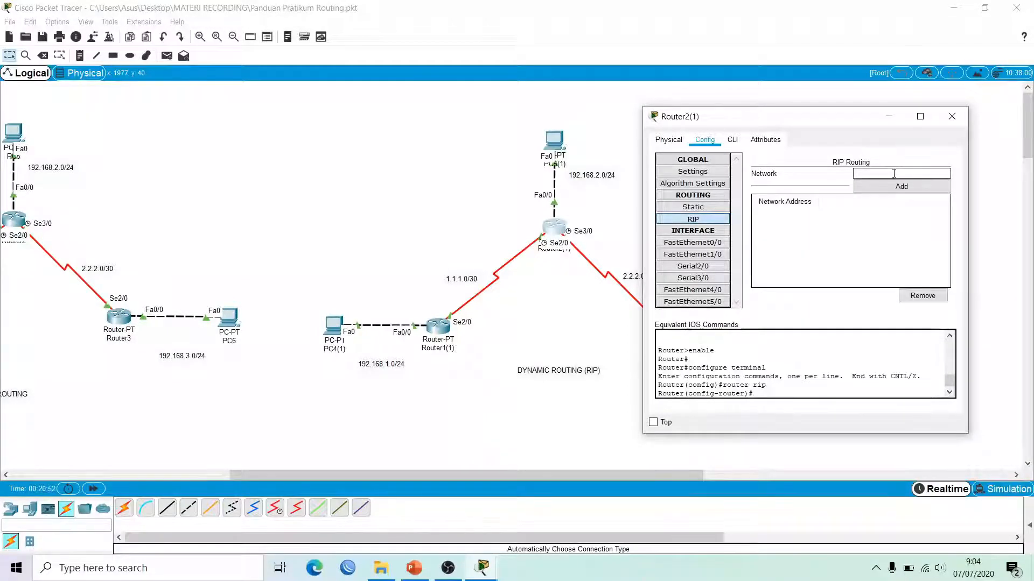
drag(807, 122, 881, 124)
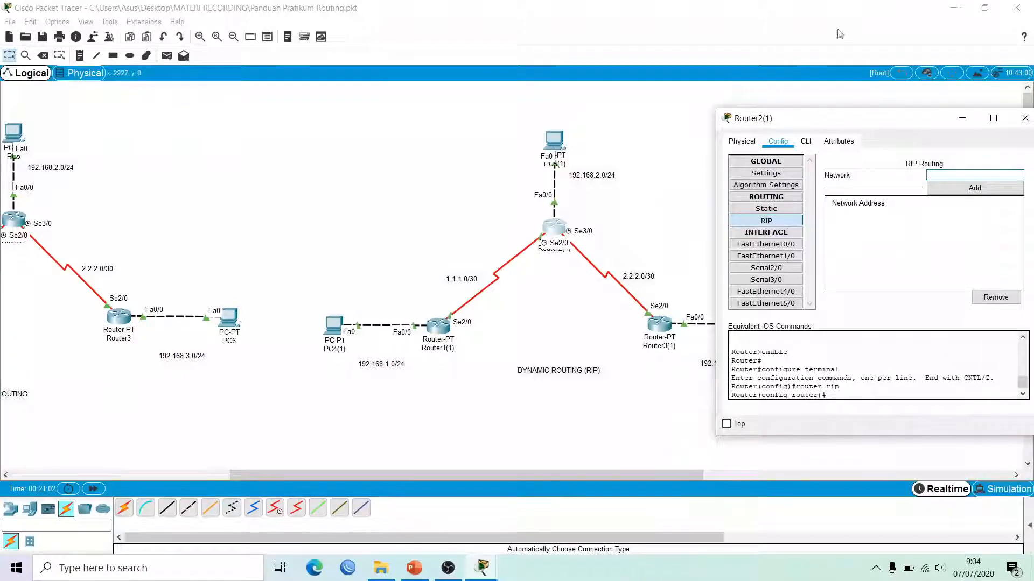
drag(853, 125, 802, 107)
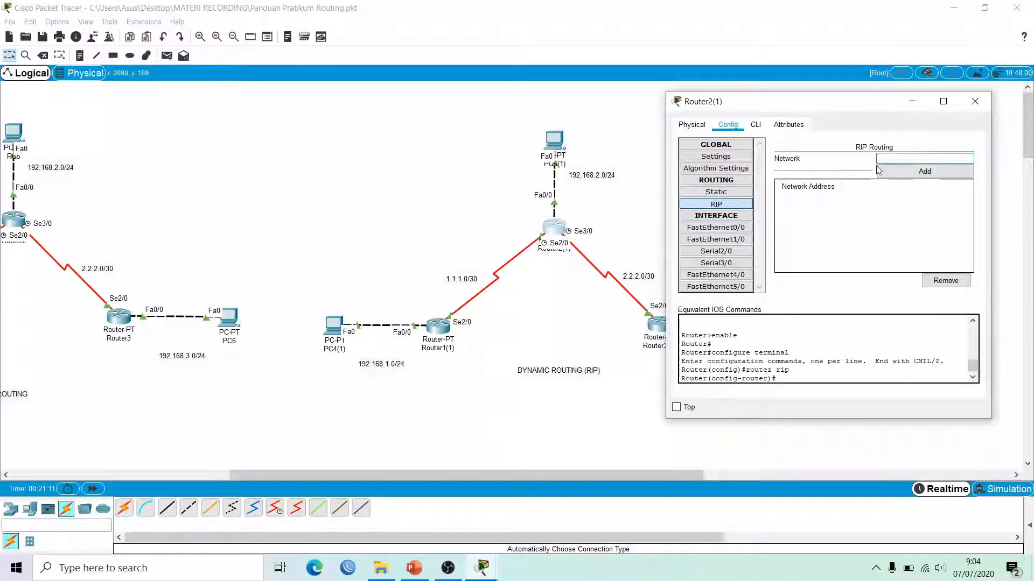
text(92)
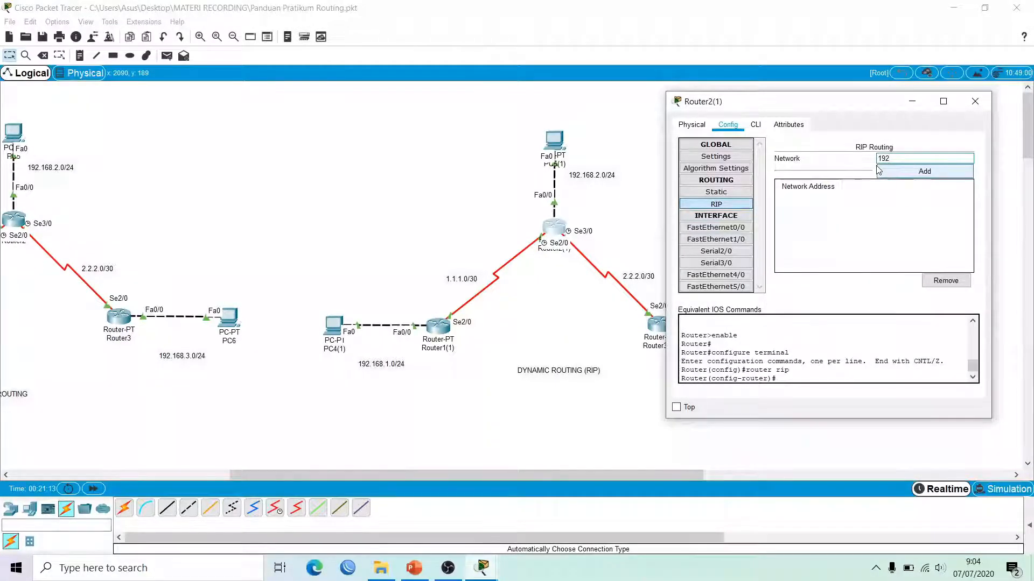
text(.168.2.0)
click(879, 171)
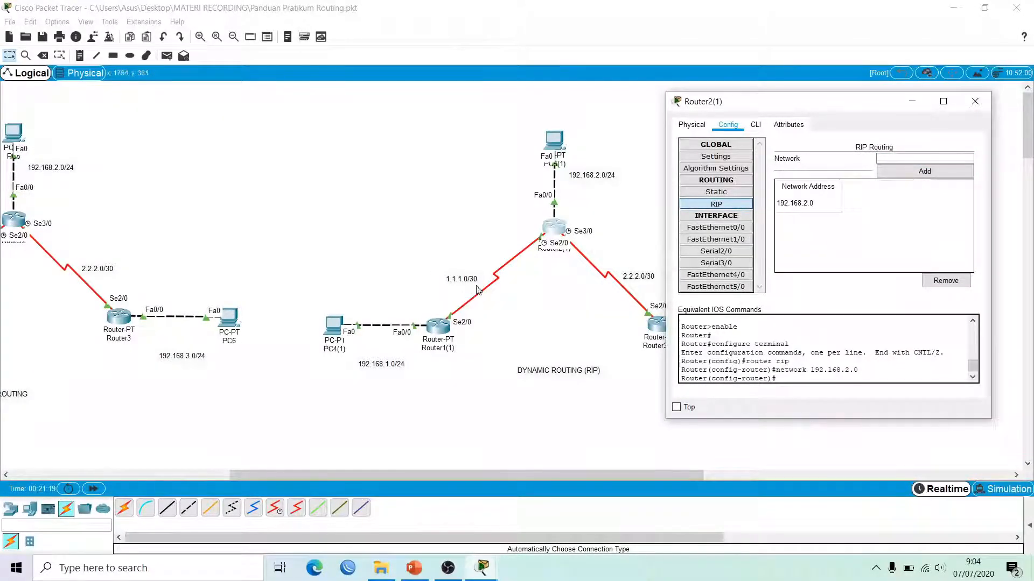
Step: Add link networks 1.1.1.0 and 2.2.2.0 to Router2(1)'s RIP
click(890, 161)
text(1.1.1.0)
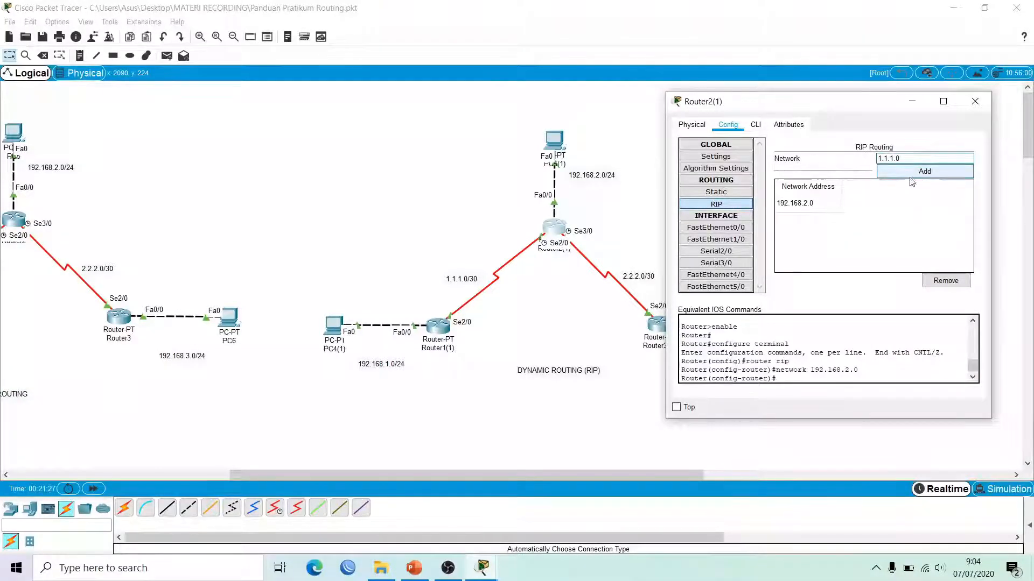
click(926, 171)
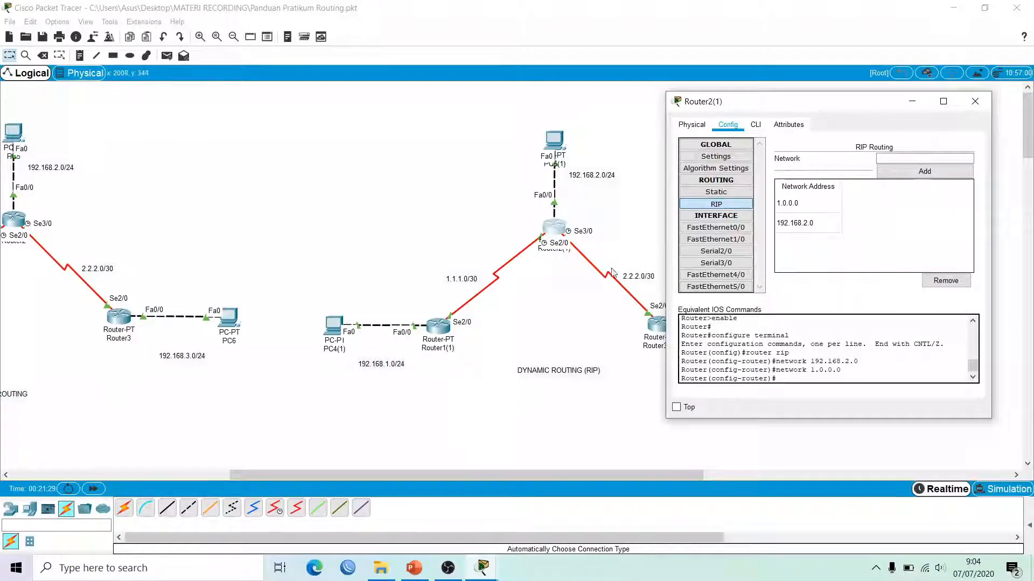
click(903, 159)
text(2)
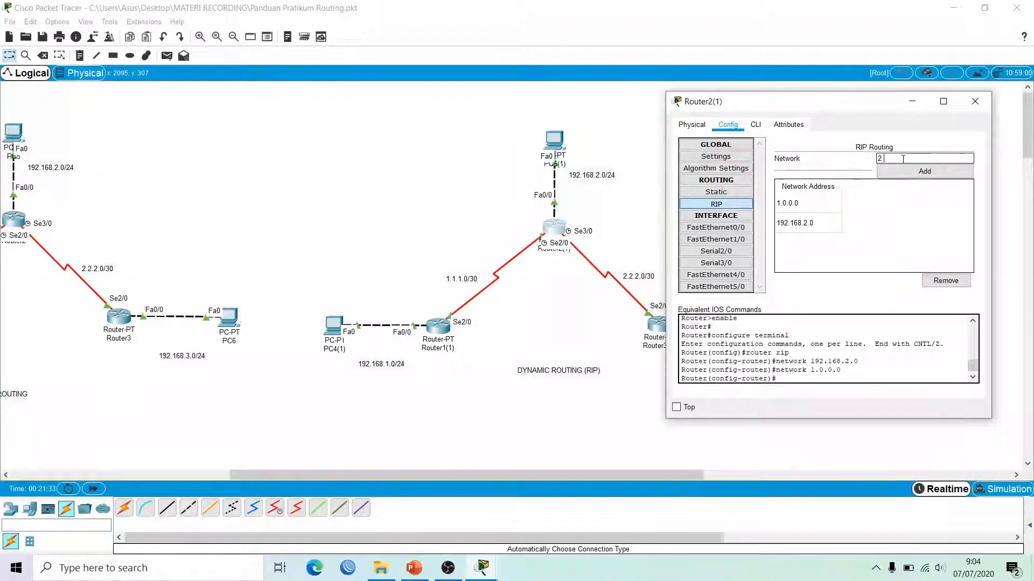
text(.2.2.0)
click(915, 172)
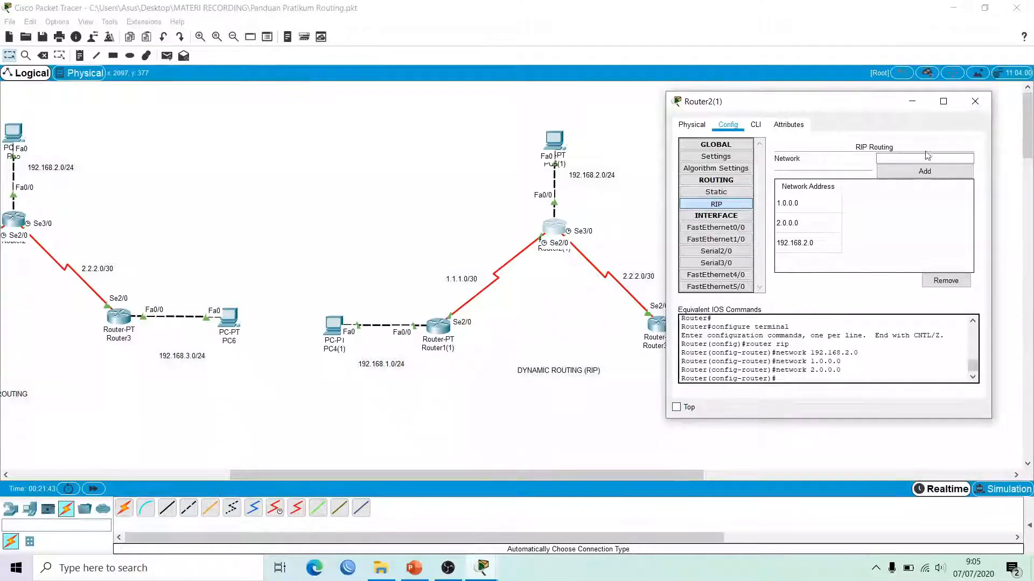
Step: Add 192.168.3.0 and 2.2.2.0 to Router3(1)'s RIP networks, then close its window
click(974, 102)
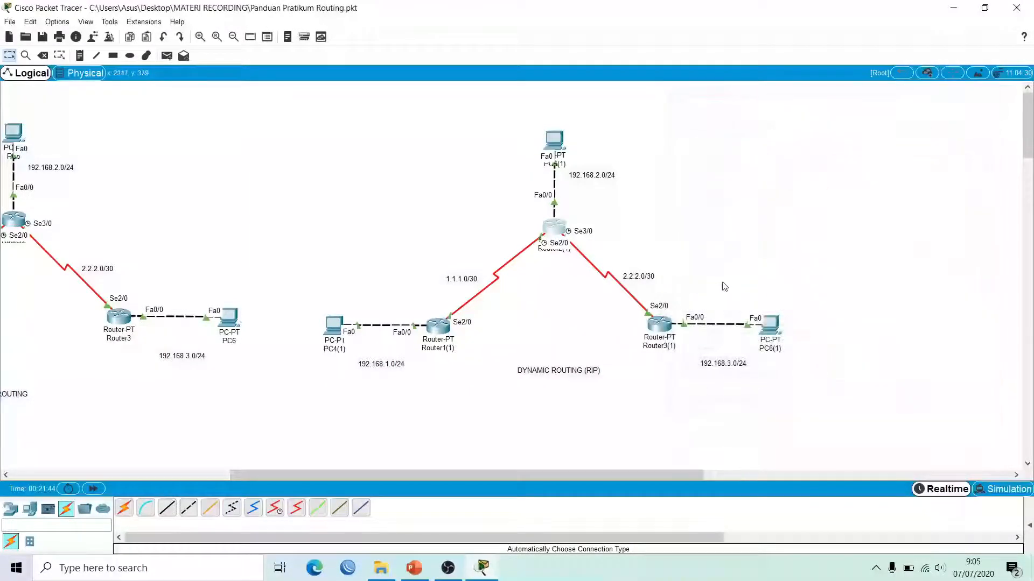
click(663, 327)
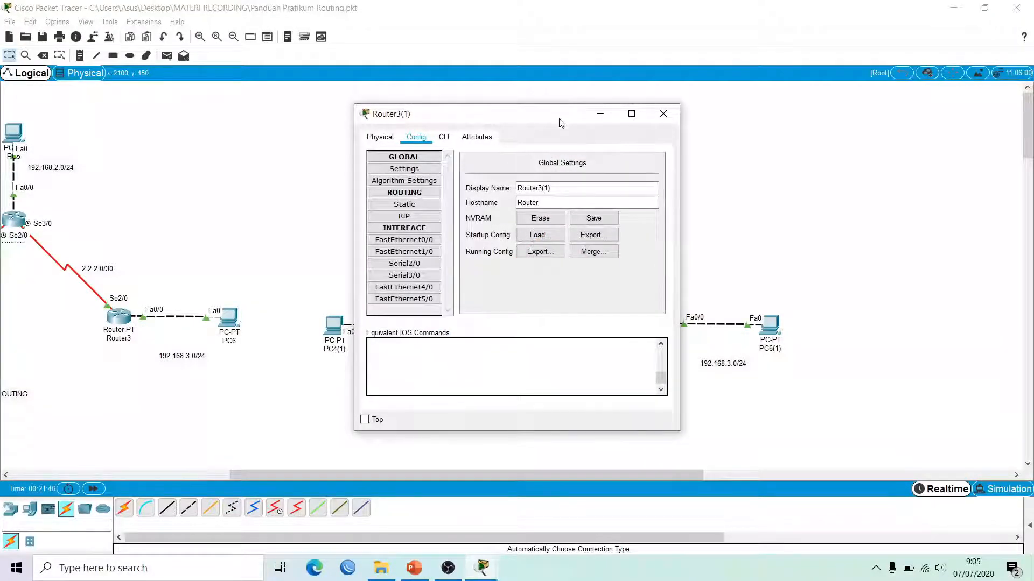
drag(565, 114, 450, 115)
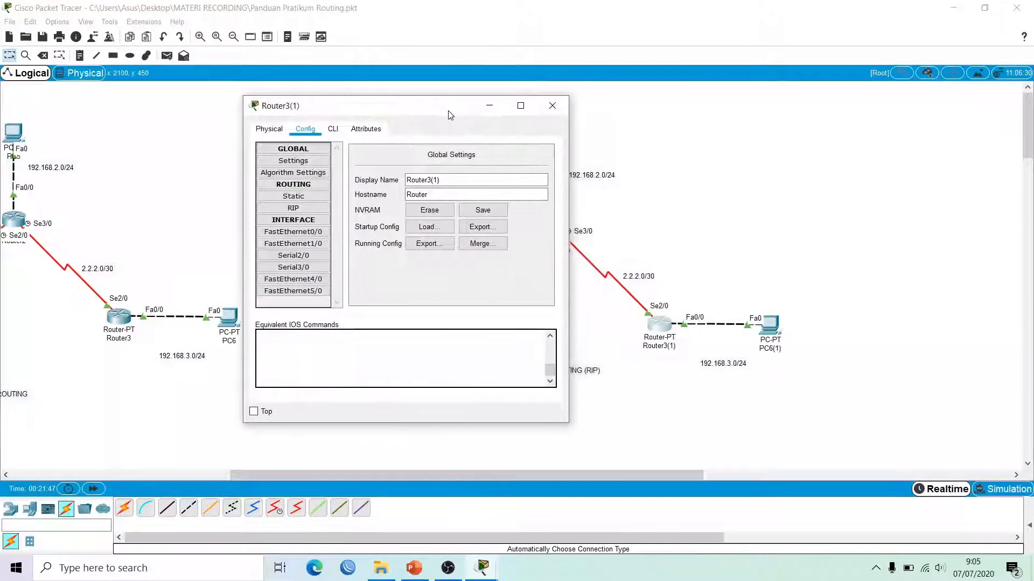
click(290, 209)
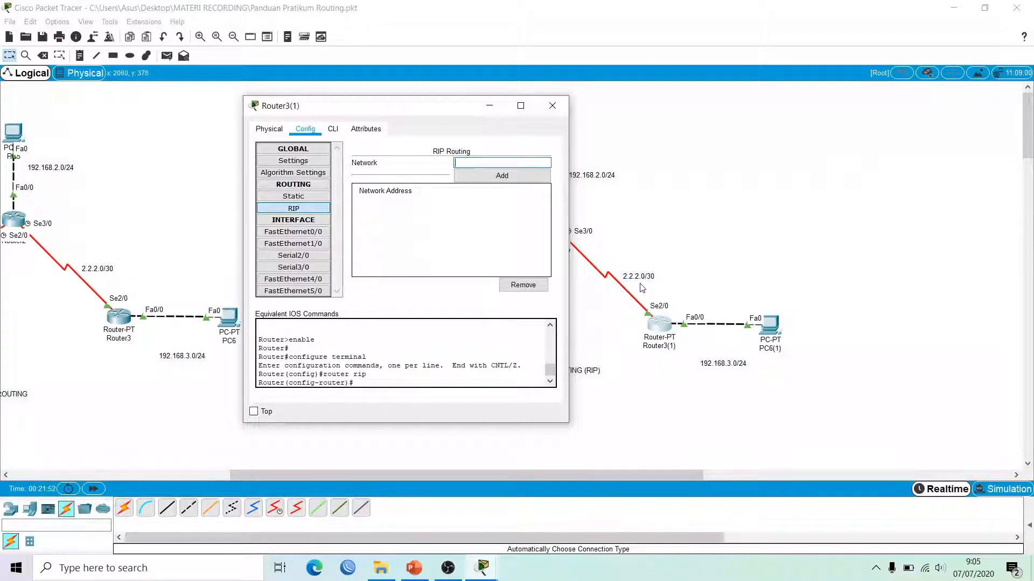
click(475, 163)
text(192.168.3.0)
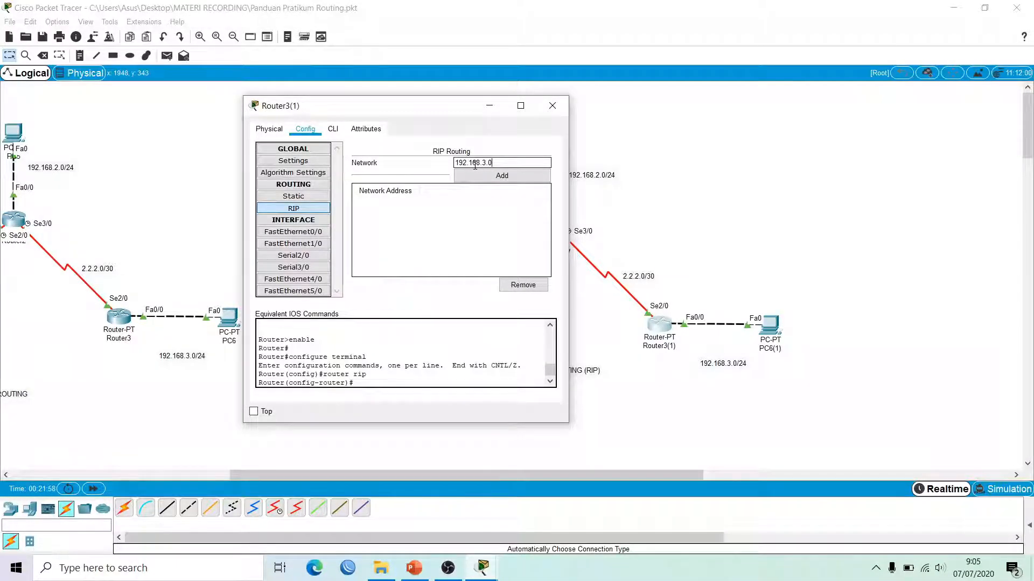
click(502, 176)
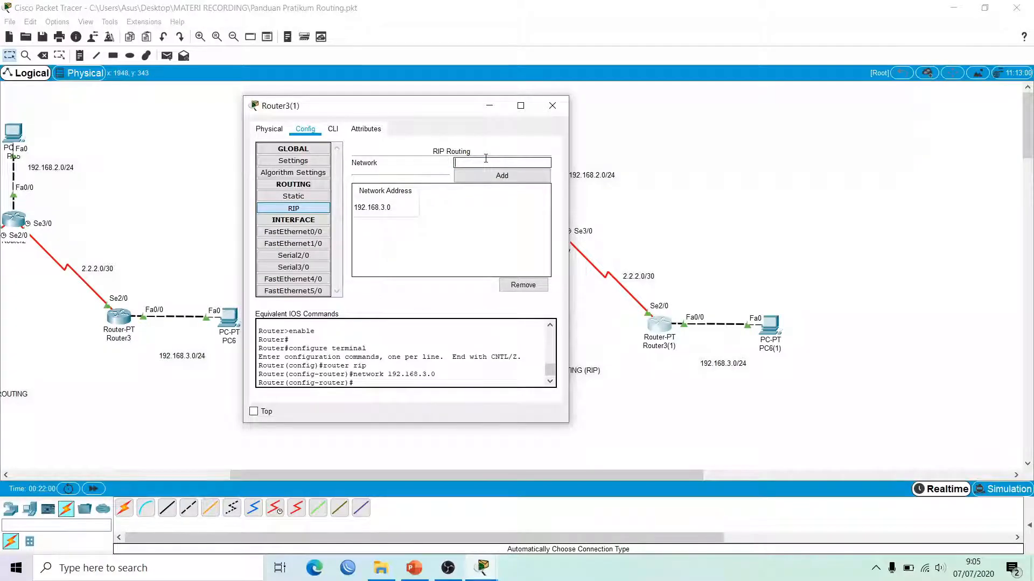
text(2.2.2.0)
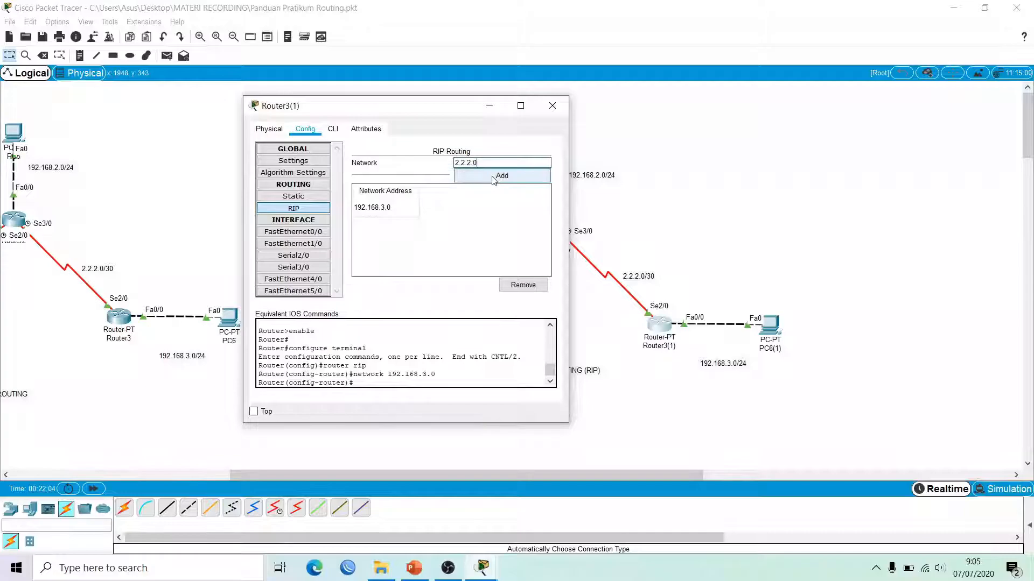
click(501, 176)
click(552, 105)
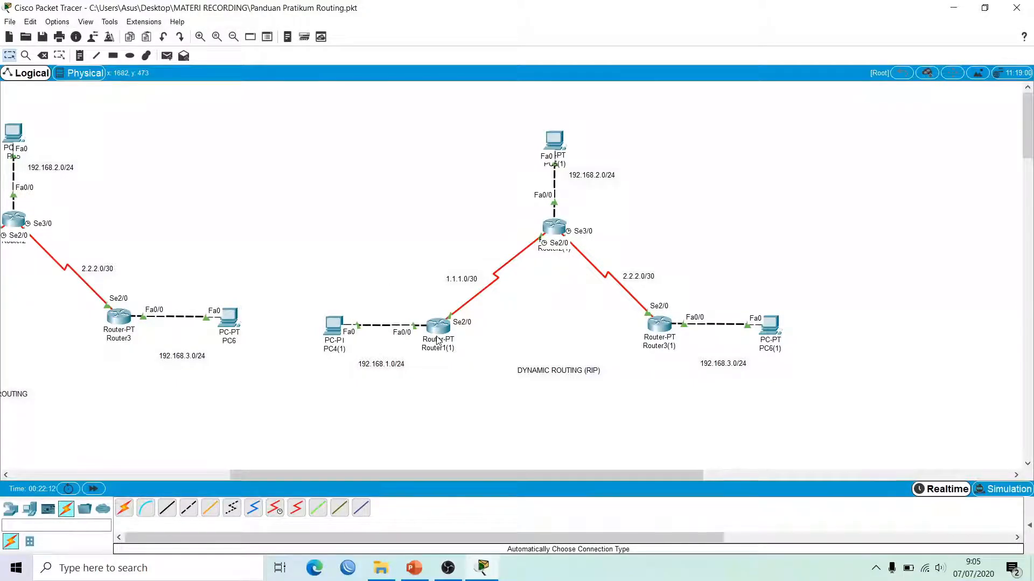
Step: Ping 192.168.2.2 from PC4(1)'s command prompt
mouse_move(438, 340)
click(333, 324)
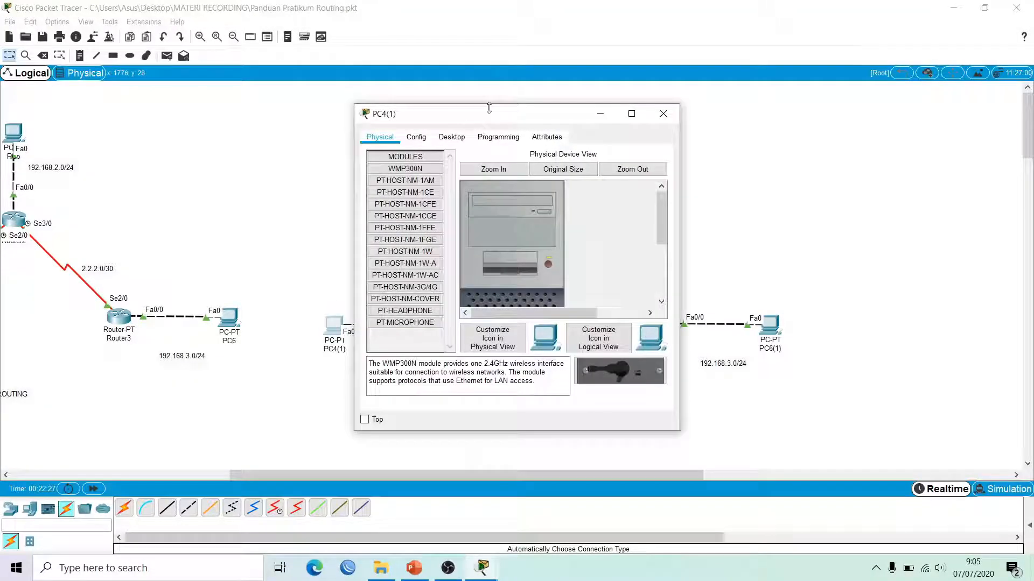
drag(490, 117, 734, 107)
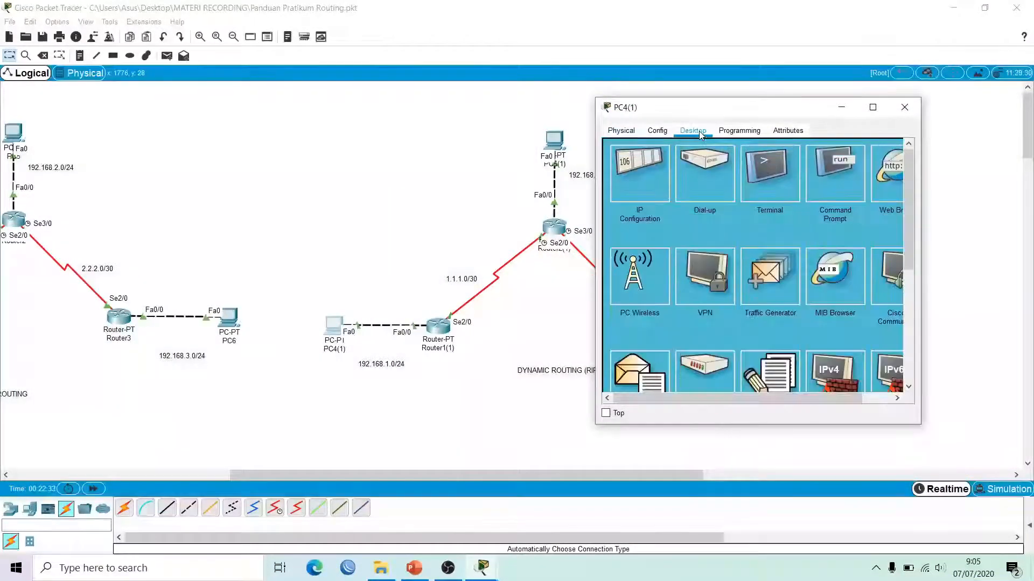
click(841, 172)
text(ping 192.)
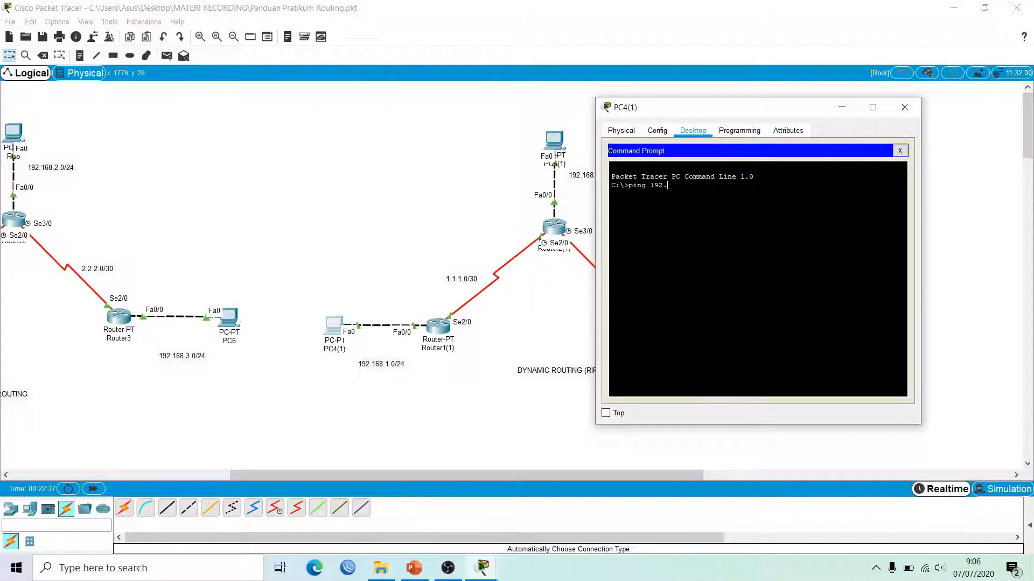
text(168.2.2)
key(Return)
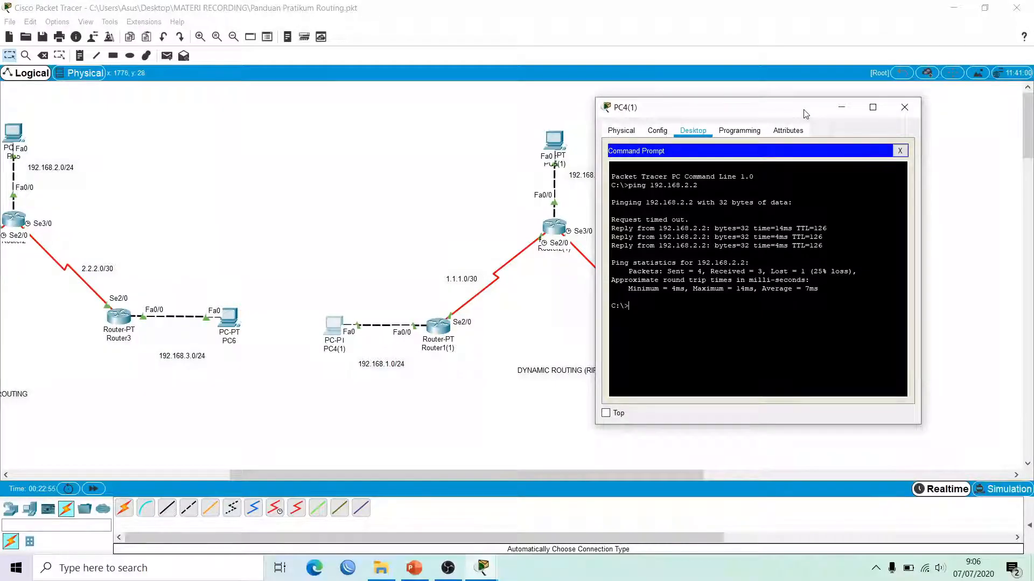
Step: Run tracert 192.168.2.2 from PC4(1) to show the path via 1.1.1.2
key(Up)
key(BackSpace)
key(BackSpace)
key(BackSpace)
key(BackSpace)
key(BackSpace)
key(BackSpace)
key(BackSpace)
key(BackSpace)
key(BackSpace)
key(BackSpace)
key(BackSpace)
key(BackSpace)
key(BackSpace)
key(BackSpace)
key(BackSpace)
key(BackSpace)
text(tracert)
text(192.168.2.2)
key(Return)
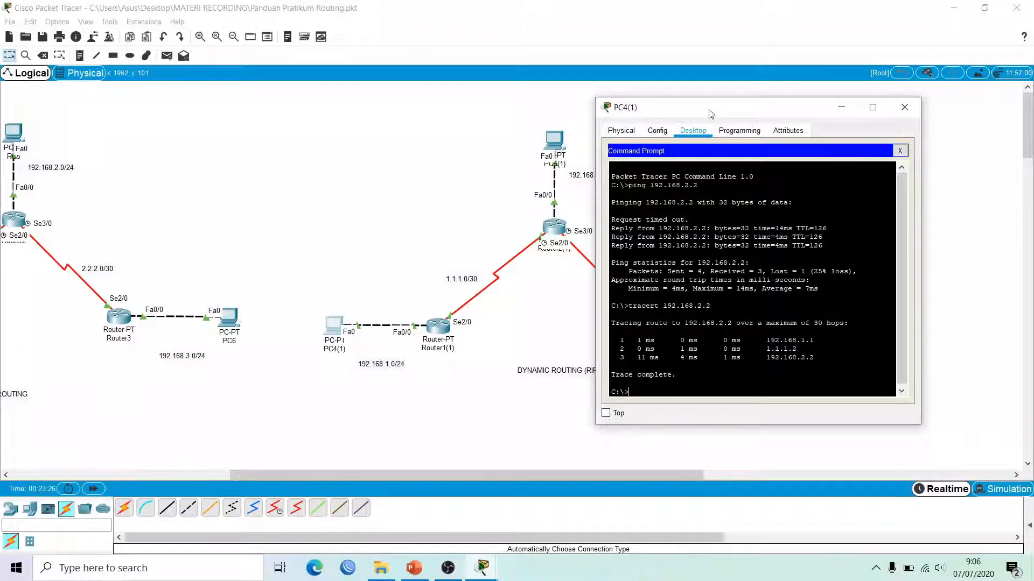
mouse_move(710, 114)
mouse_down()
mouse_move(777, 112)
mouse_move(723, 110)
mouse_up()
key(Up)
key(Up)
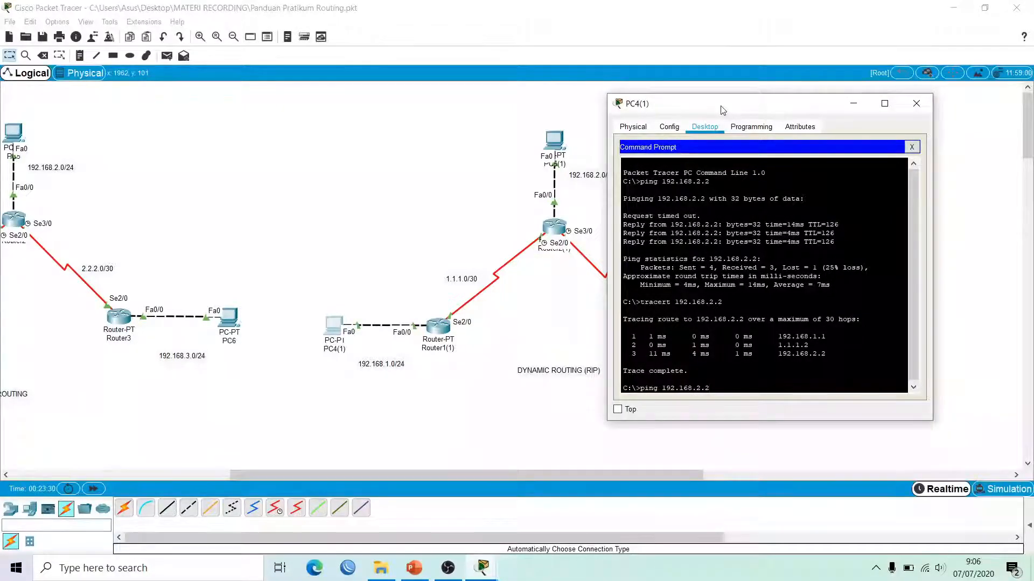
Step: Ping 192.168.3.2 from PC4(1)
key(BackSpace)
key(BackSpace)
key(BackSpace)
text(3.2)
key(Return)
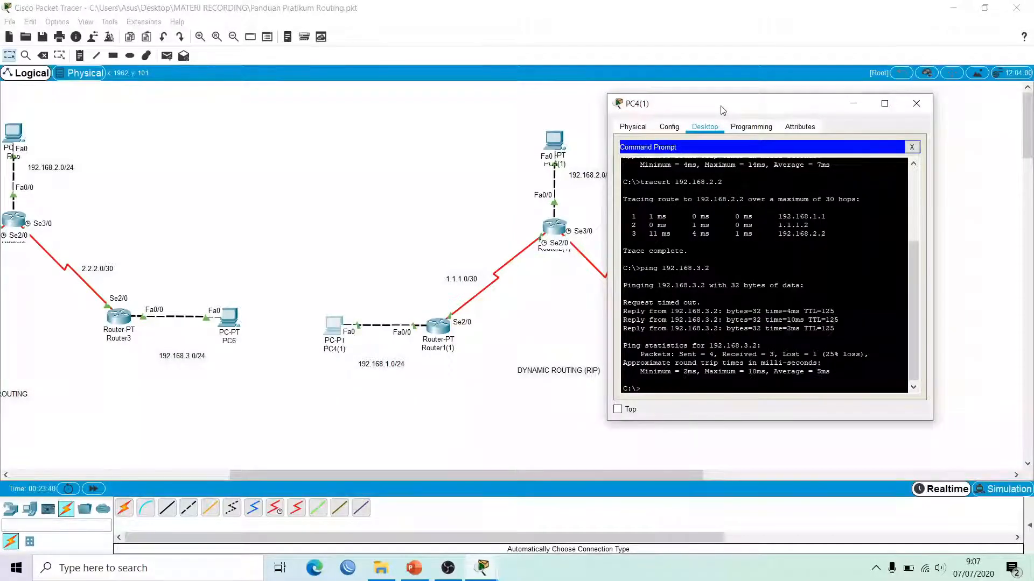
Step: Run tracert 192.168.3.2 from PC4(1), then close PC4(1)'s window
key(Up)
key(Left)
key(Left)
key(Left)
key(Left)
key(Left)
key(Left)
key(Left)
key(Left)
key(Left)
key(Left)
key(Left)
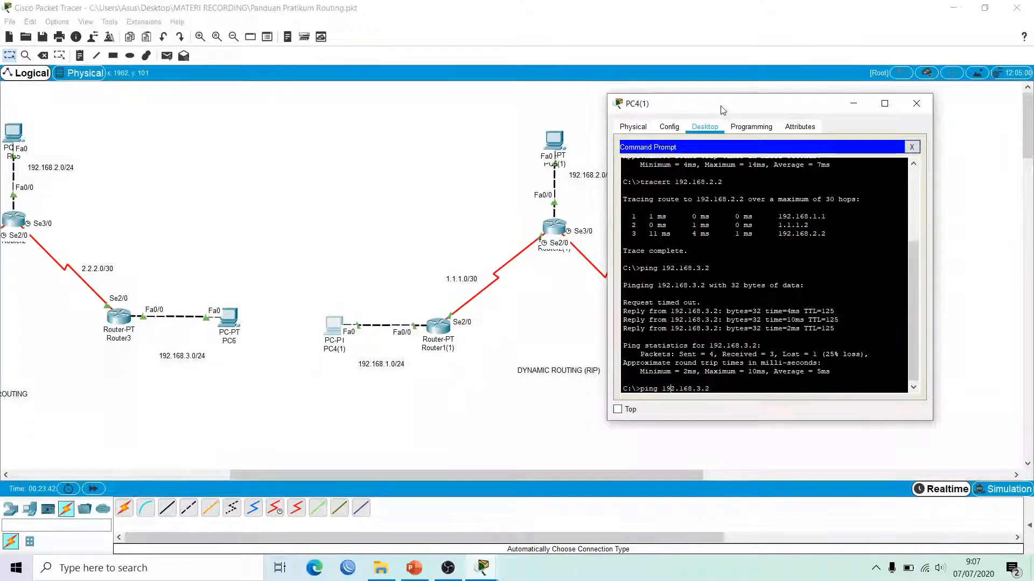
key(BackSpace)
key(BackSpace)
key(BackSpace)
key(BackSpace)
key(BackSpace)
text(trace)
key(BackSpace)
text(rt)
key(Return)
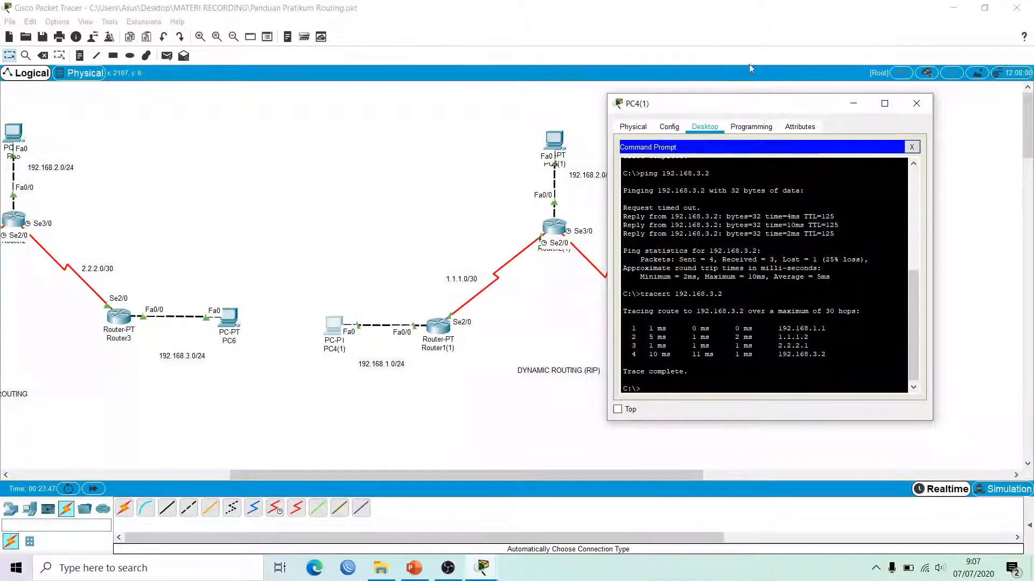
drag(747, 105, 869, 106)
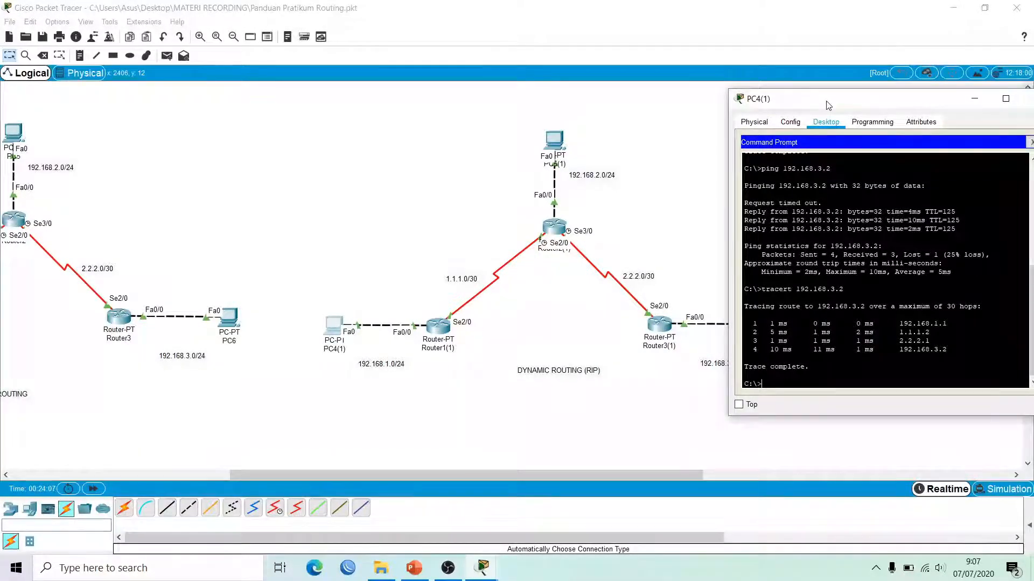
drag(828, 105, 748, 107)
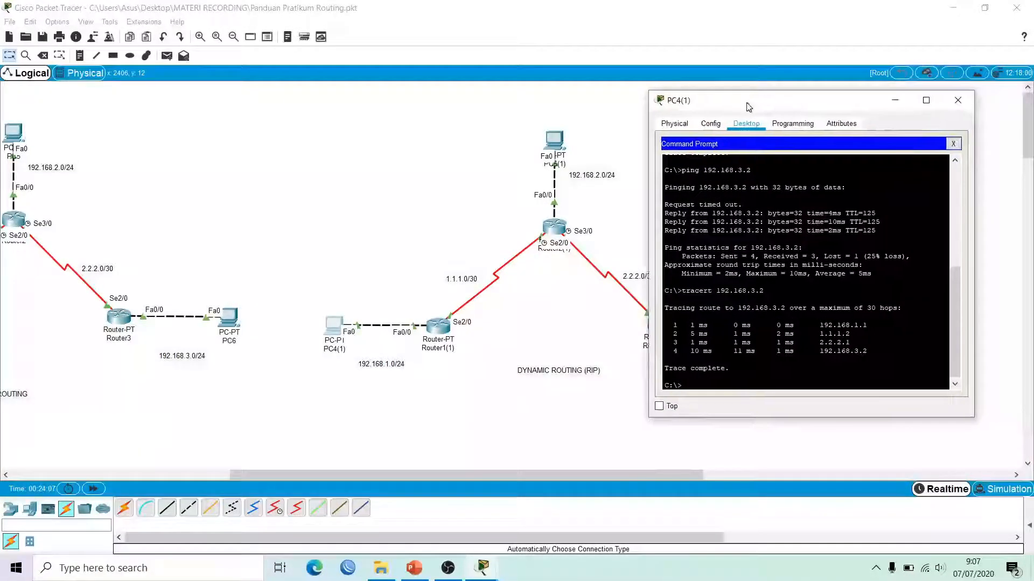
click(955, 97)
Step: Connect Router1(1) directly to Router3(1) with an automatic serial link
click(124, 508)
click(445, 330)
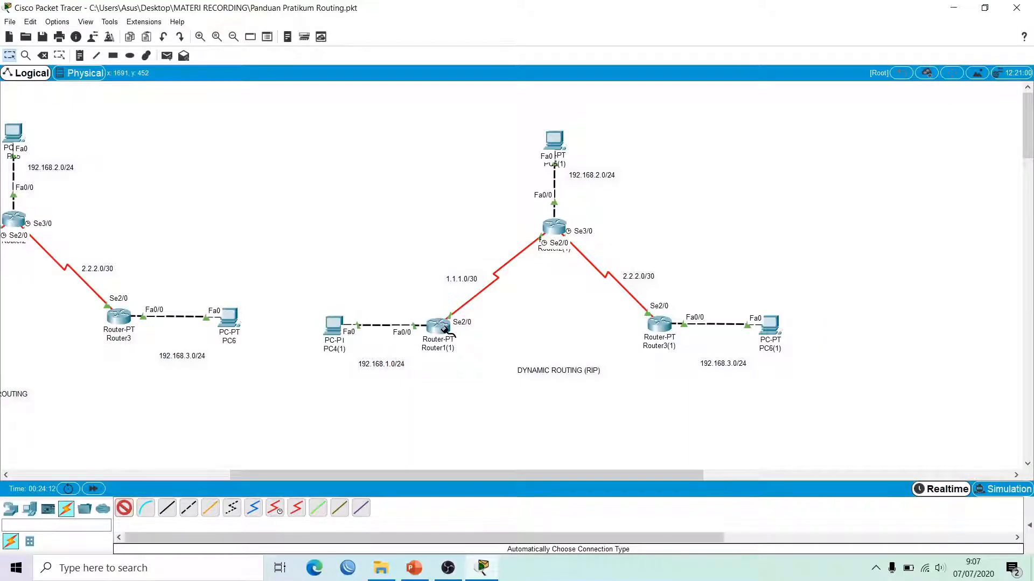
click(660, 329)
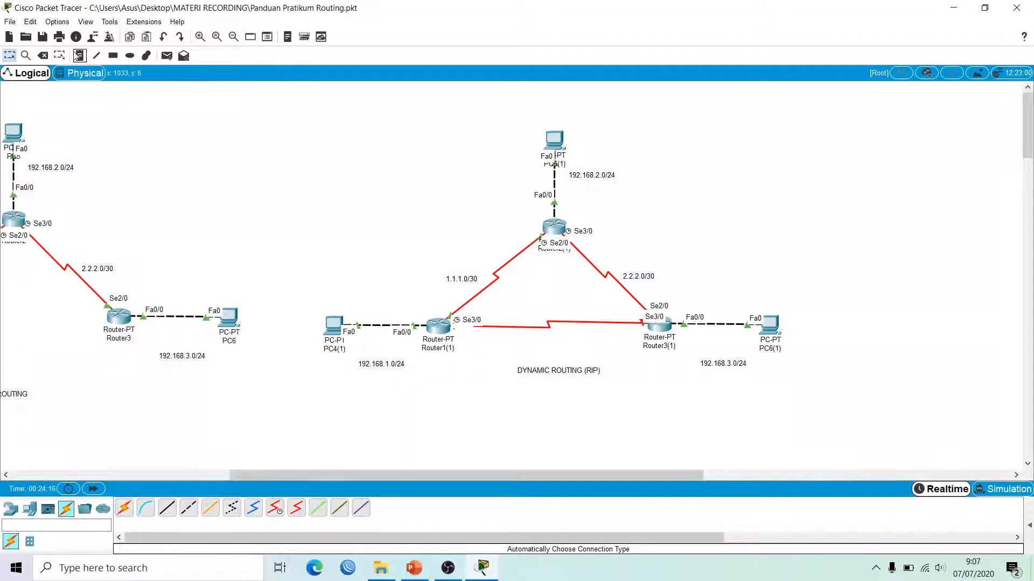
Step: Label the new link with a 3.3.3.0/30 text note
click(79, 56)
click(525, 340)
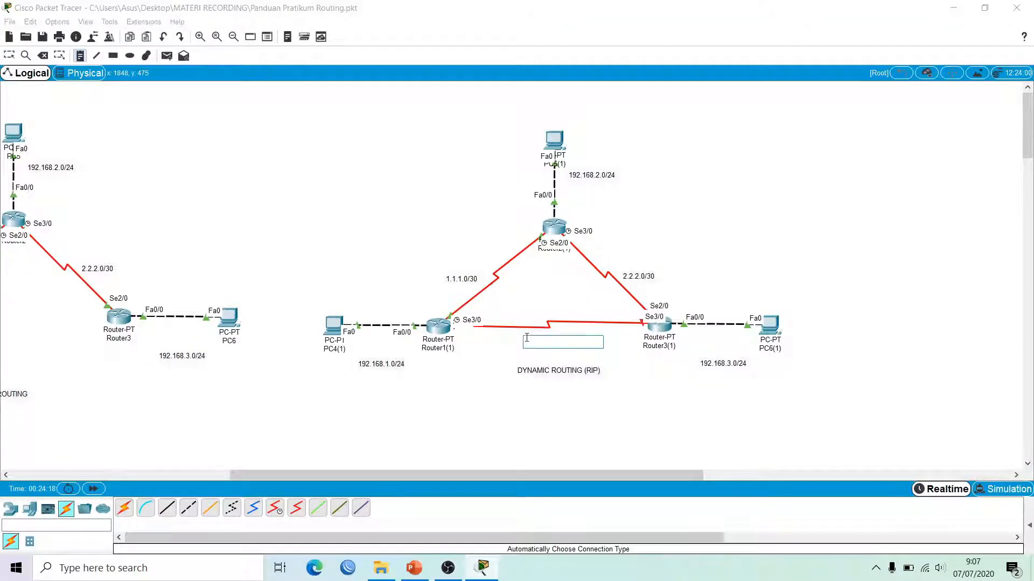
text(3.3.3.0/30)
click(701, 269)
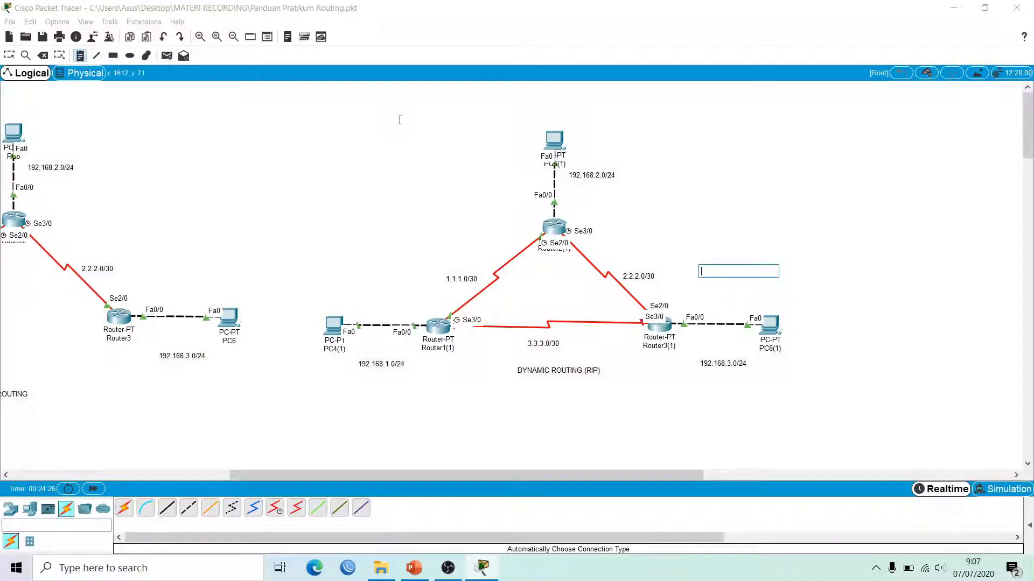
key(Escape)
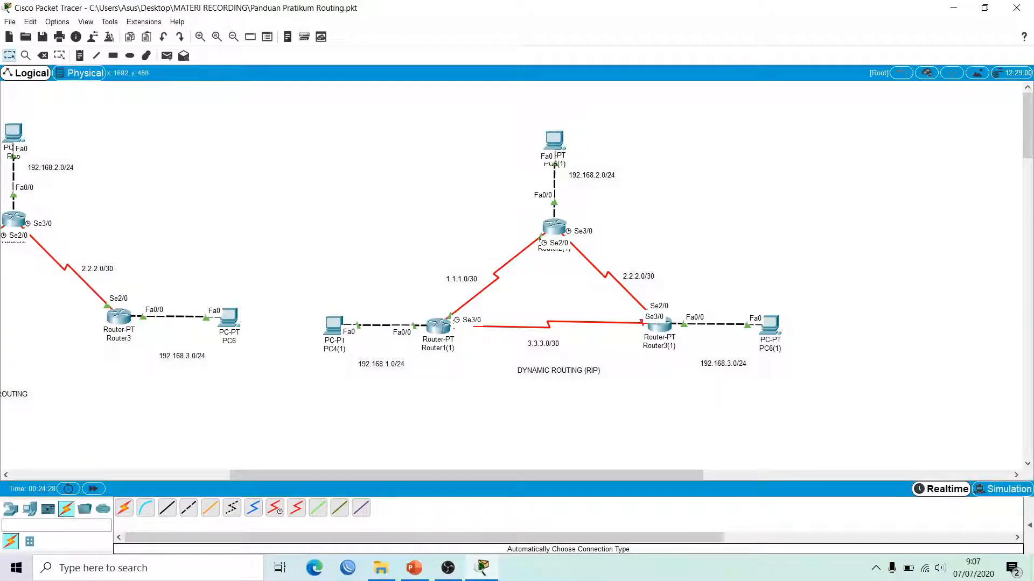
Step: Turn on Router1(1)'s Serial3/0 with IP 3.3.3.1 and mask 255.255.255.252, then close
click(443, 327)
drag(479, 121, 249, 120)
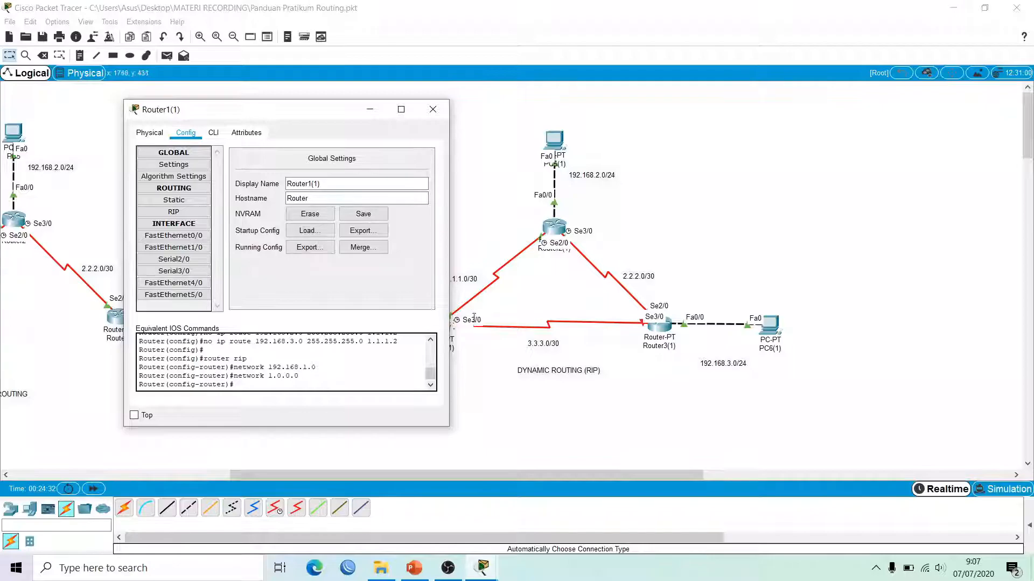
click(173, 271)
click(423, 162)
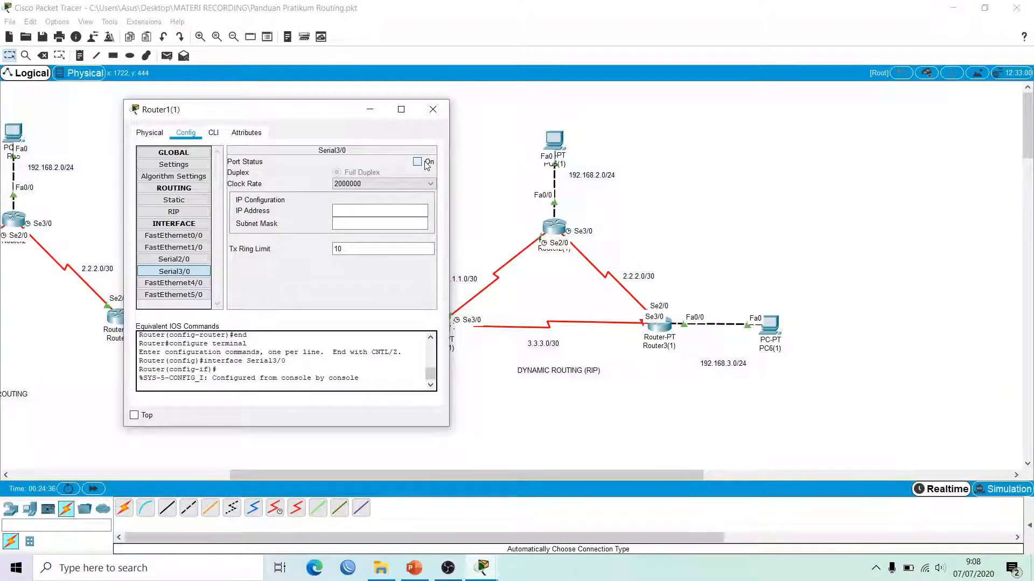
click(384, 211)
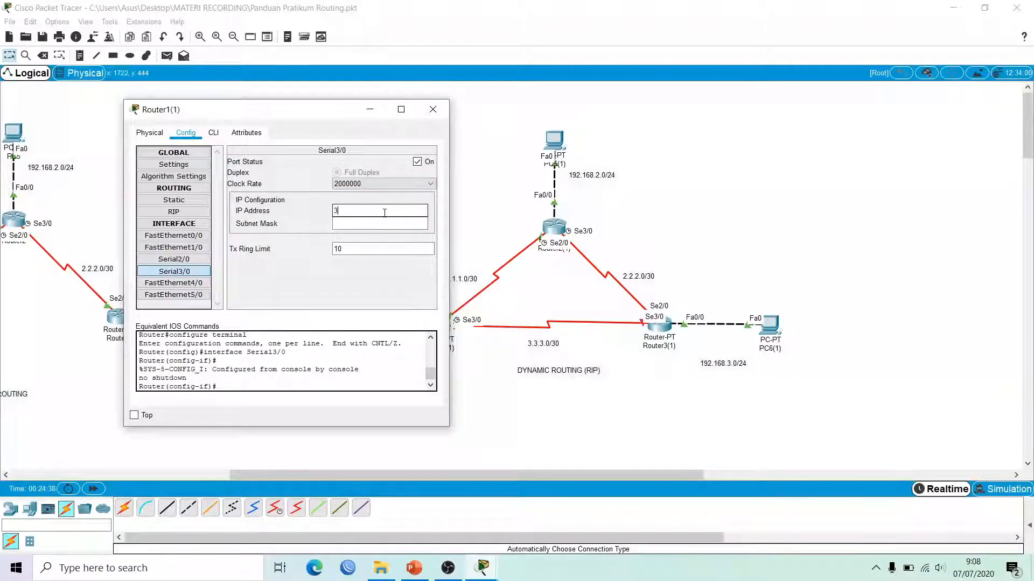
text(3.3.3.1)
key(Tab)
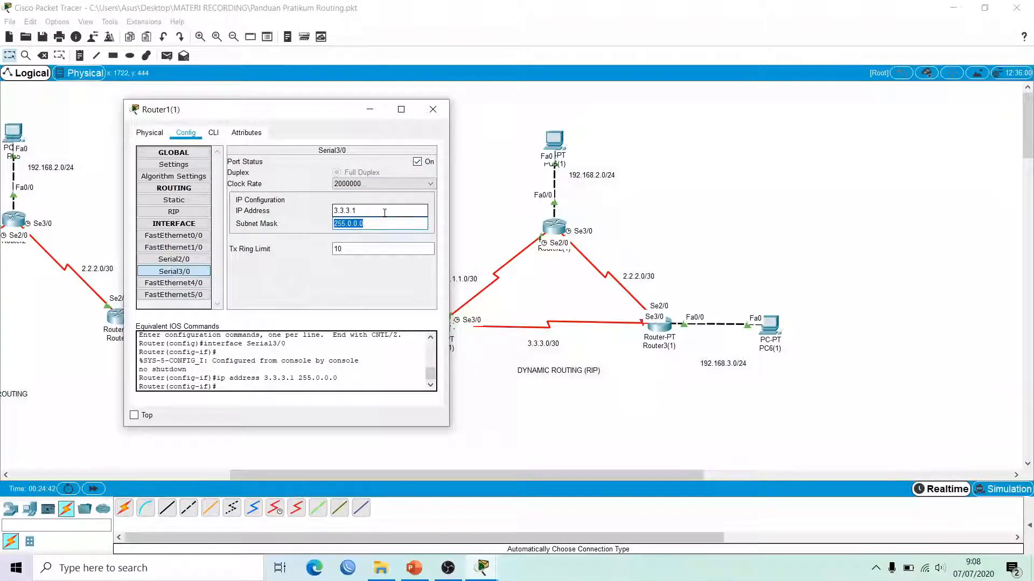
text(255)
text(.0)
key(BackSpace)
key(BackSpace)
text(.255.255.)
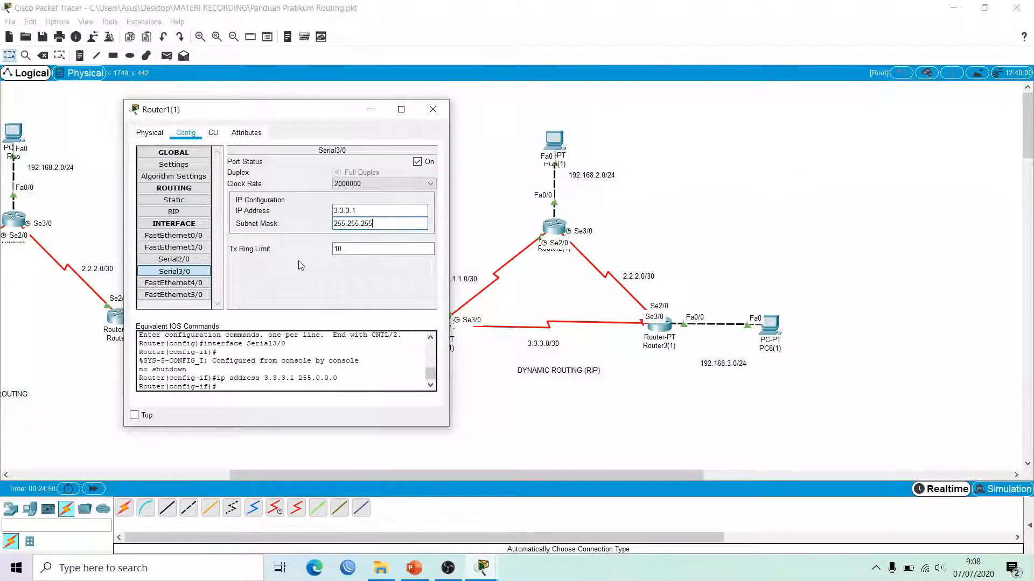
text(252)
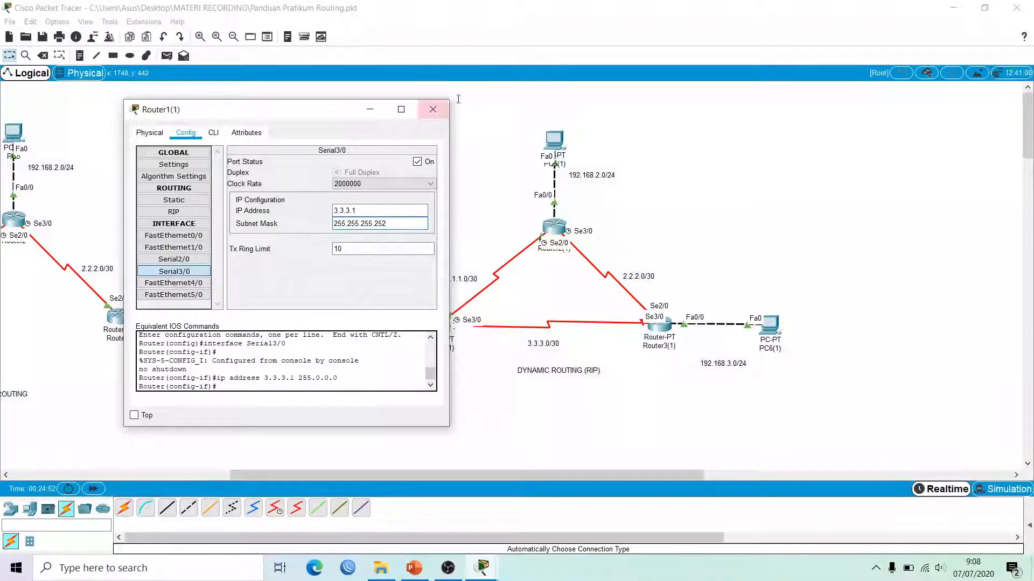
click(435, 112)
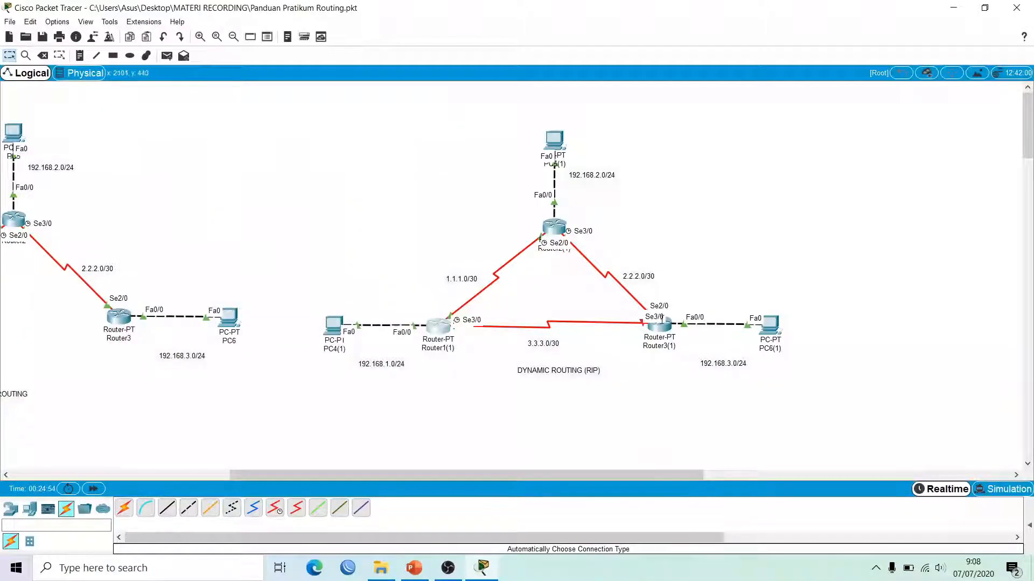
Step: Turn on Router3(1)'s Serial3/0 with IP 3.3.3.2 and mask 255.255.255.252, then close
click(658, 325)
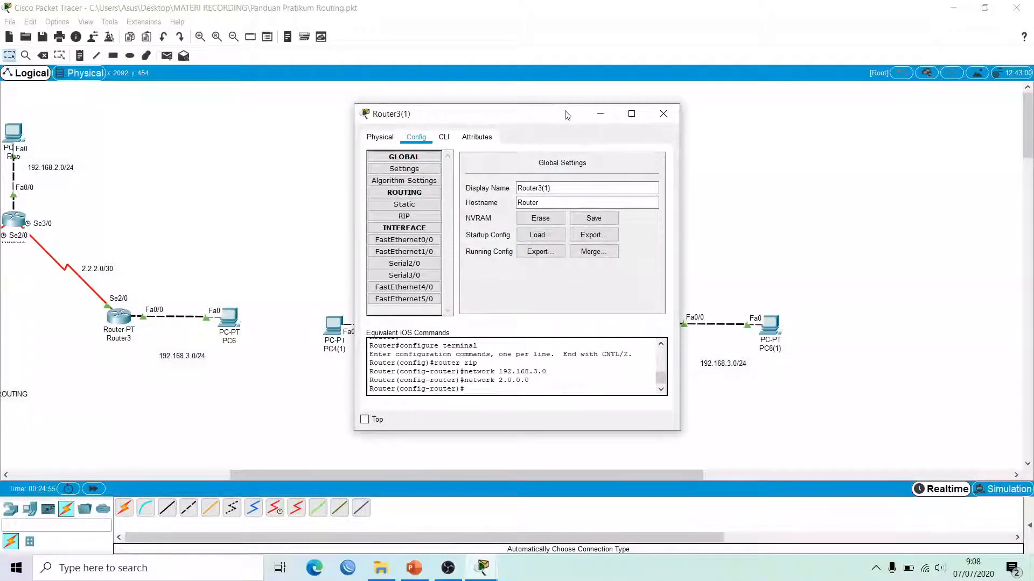
drag(565, 114, 906, 137)
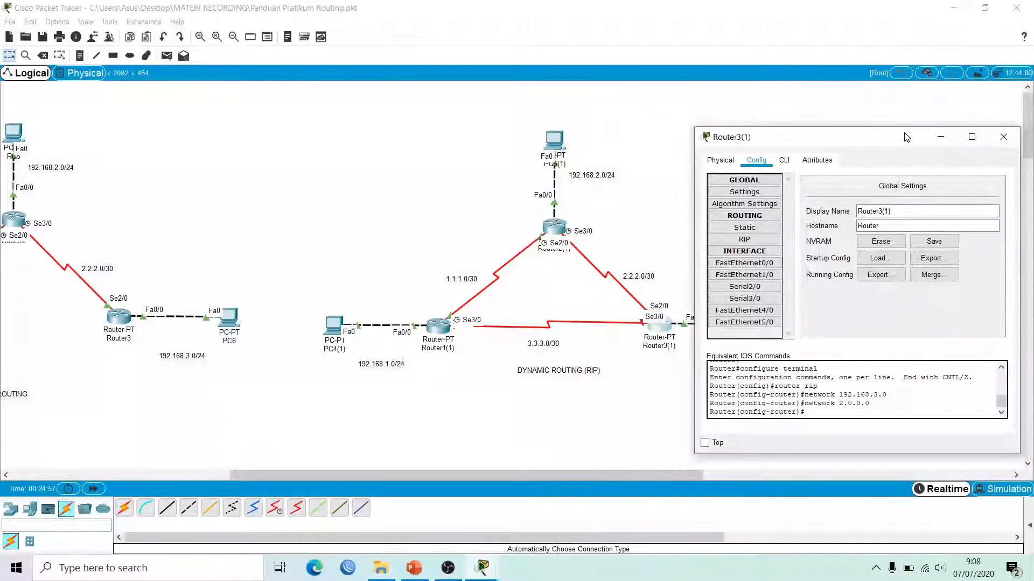
click(746, 299)
click(987, 189)
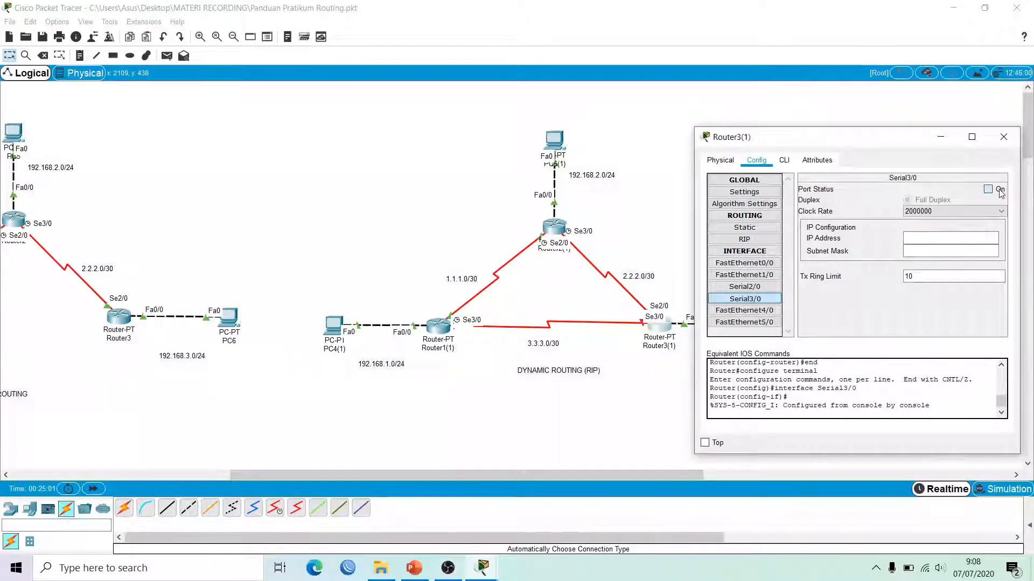
click(938, 239)
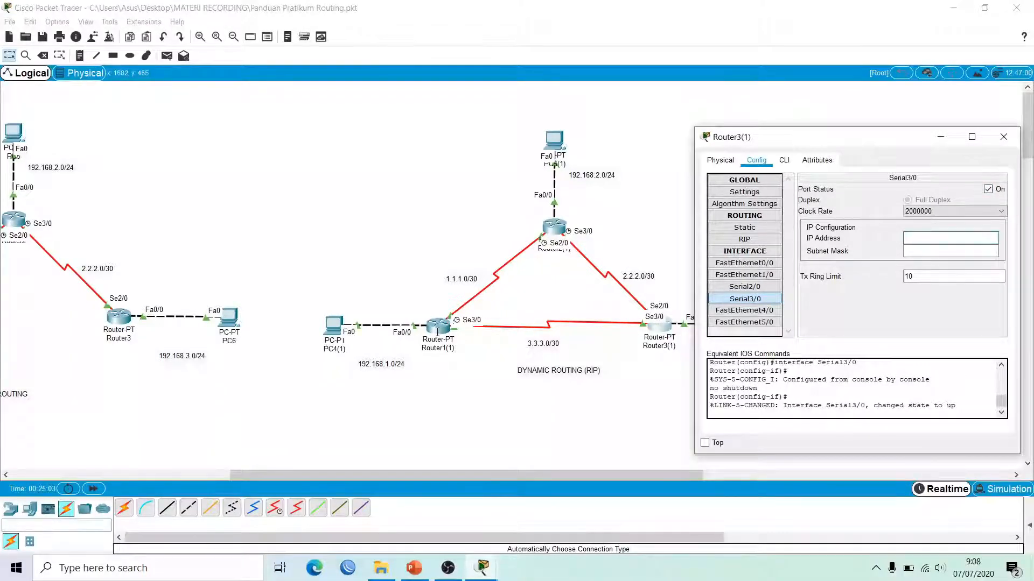
text(3.3.3.2)
key(Tab)
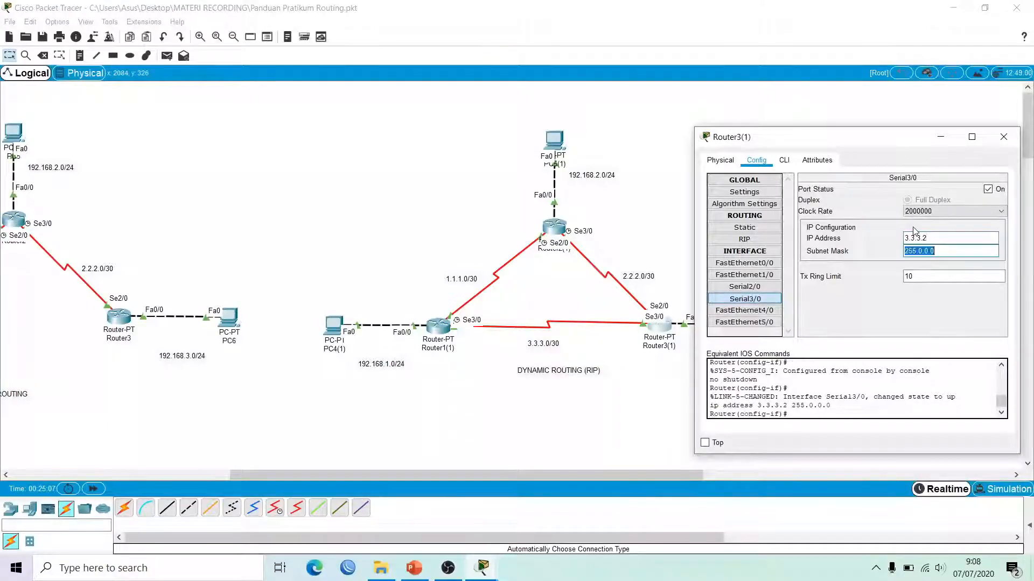
text(255.)
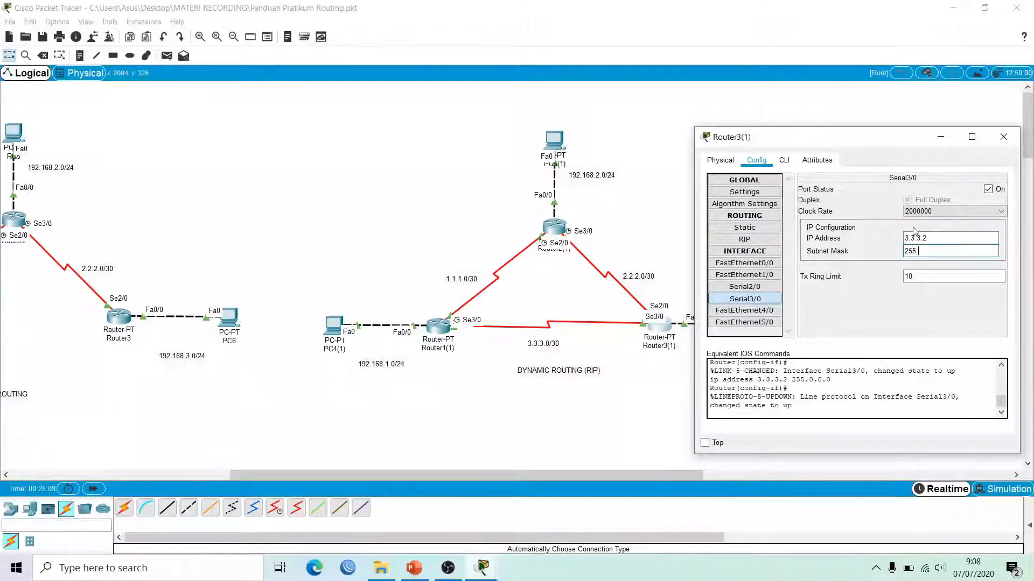
text(255.255.255.2)
key(BackSpace)
key(BackSpace)
key(BackSpace)
key(BackSpace)
key(BackSpace)
key(BackSpace)
key(BackSpace)
text(252)
click(1004, 136)
Step: Add network 3.3.3.0 to Router1(1)'s RIP and close its configuration
click(439, 326)
drag(461, 121, 759, 138)
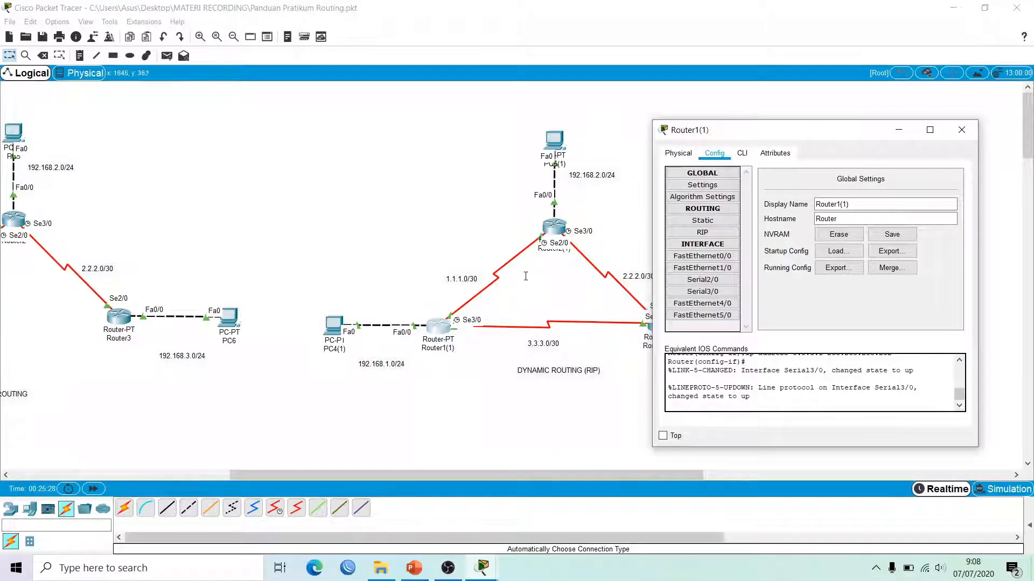
click(702, 232)
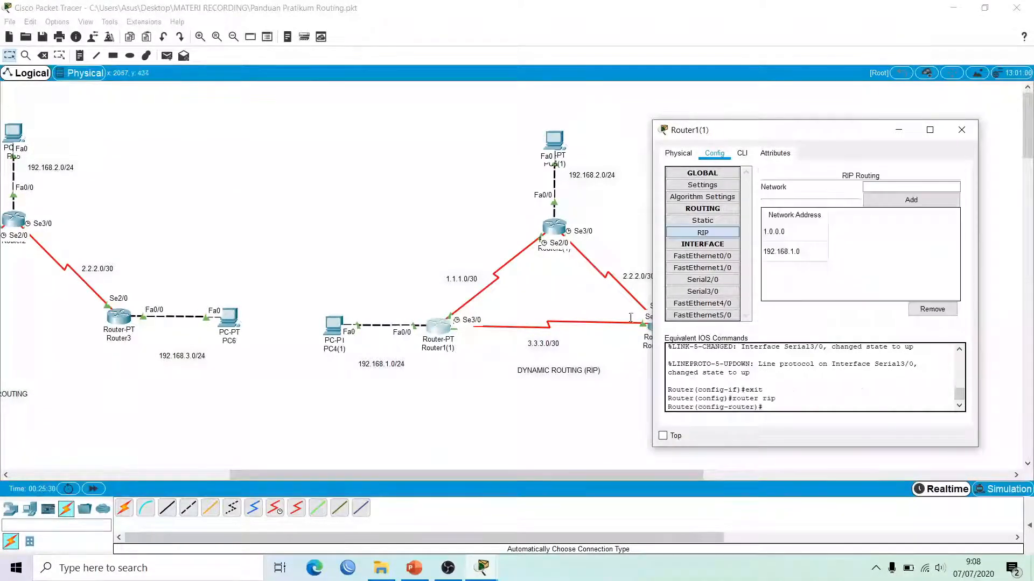
click(879, 185)
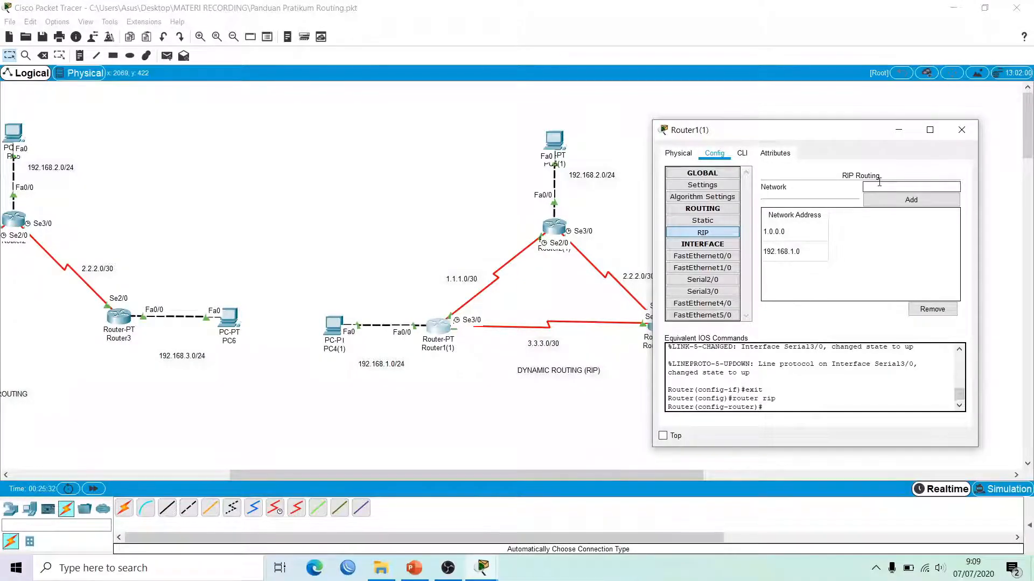
text(3.3.3.0)
click(897, 198)
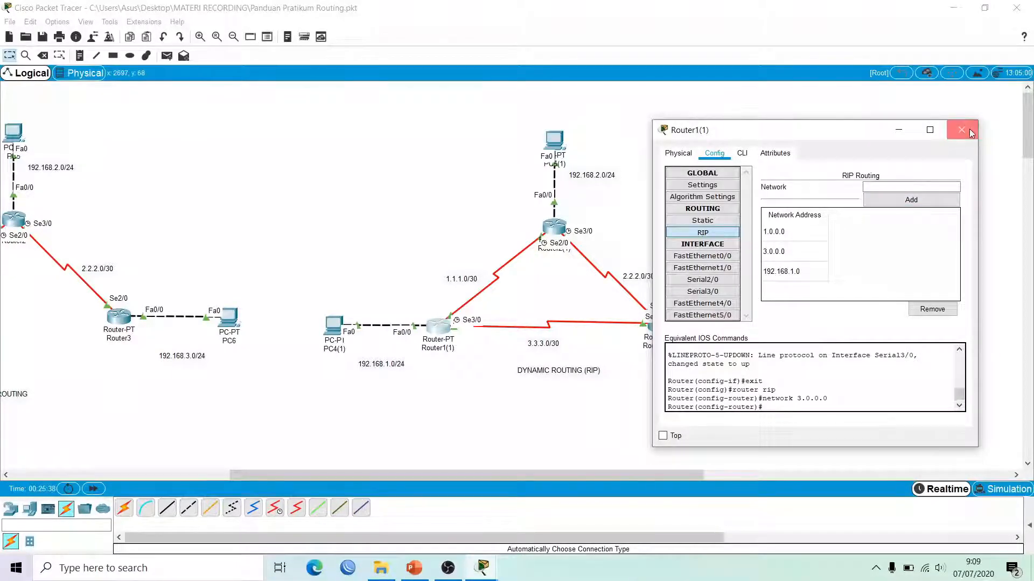
click(969, 132)
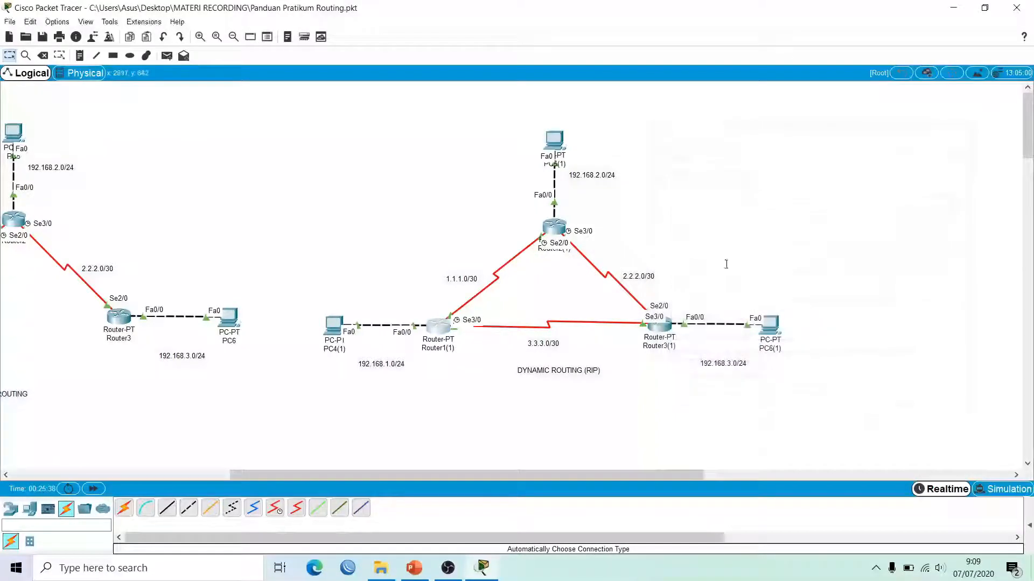
Step: Add network 3.3.3.0 to Router3(1)'s RIP and close its configuration
click(664, 325)
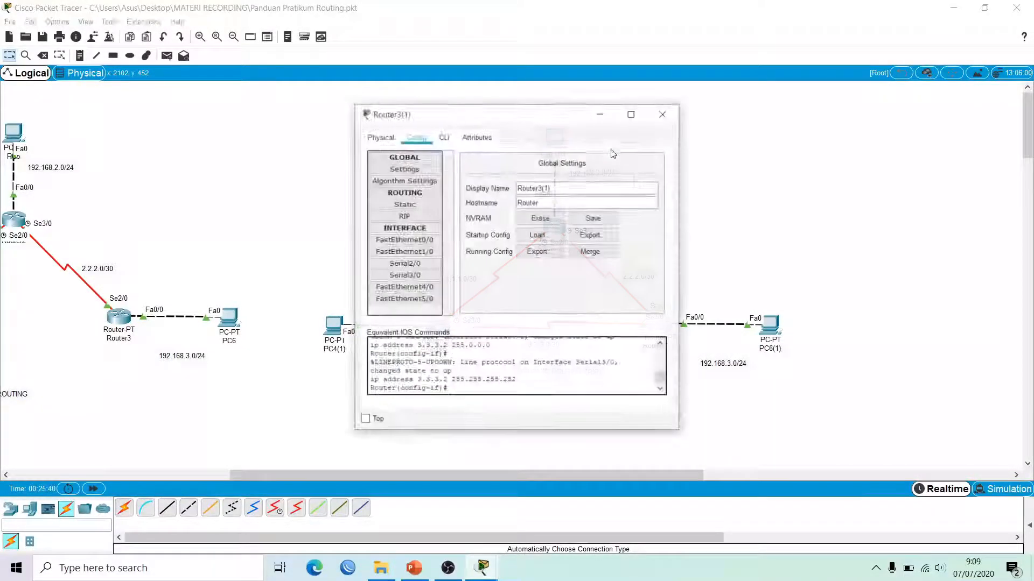
click(404, 216)
drag(483, 118, 308, 138)
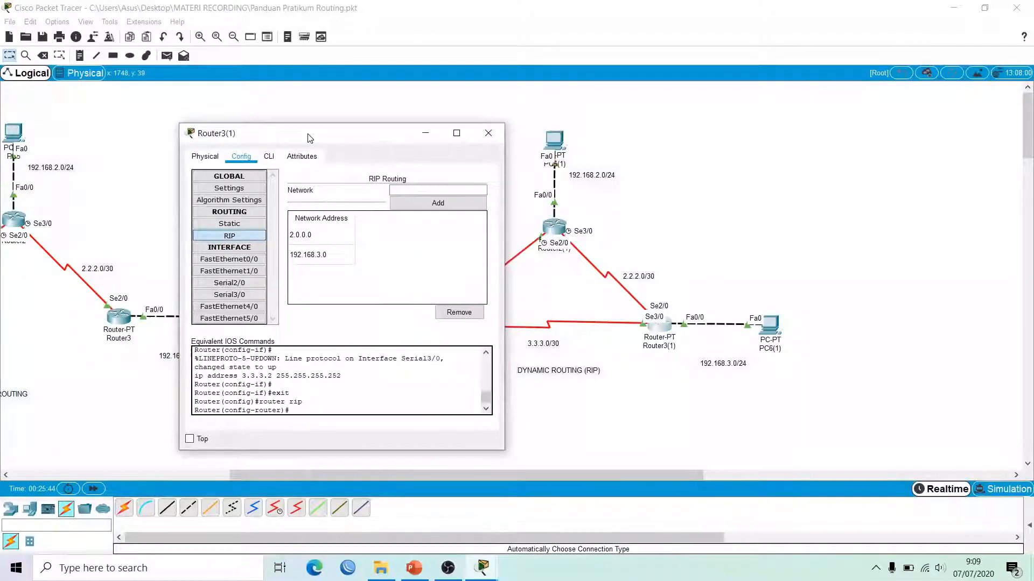
click(401, 187)
text(3.3)
text(.0)
click(451, 210)
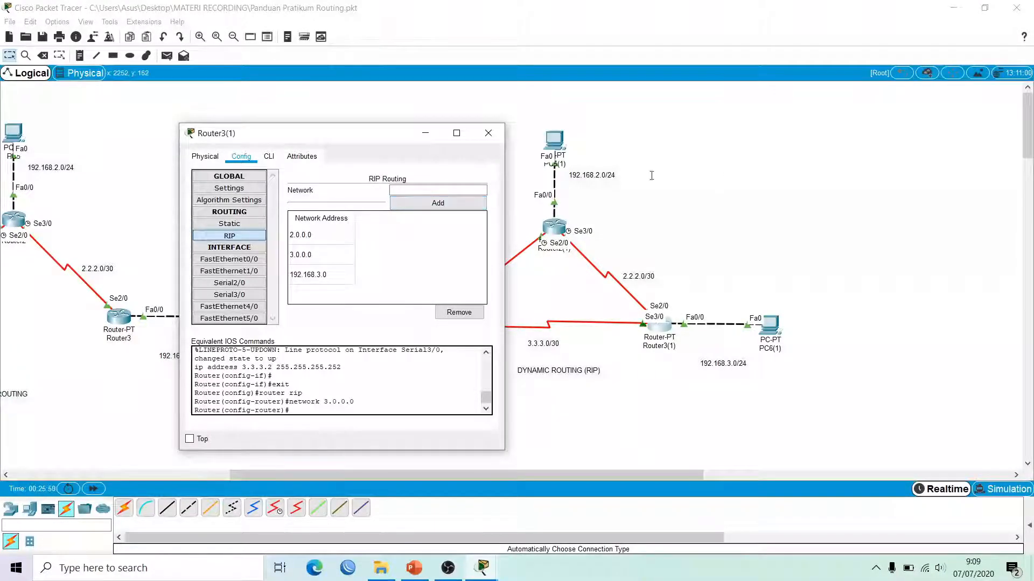
click(488, 133)
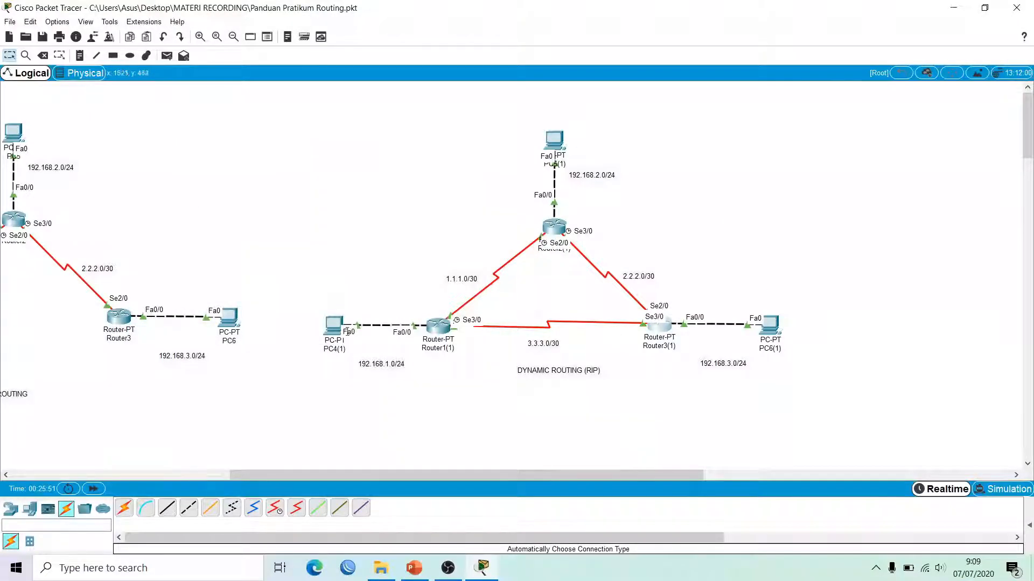
Step: Open PC4(1)'s Command Prompt and move its window aside to reveal the topology
click(331, 324)
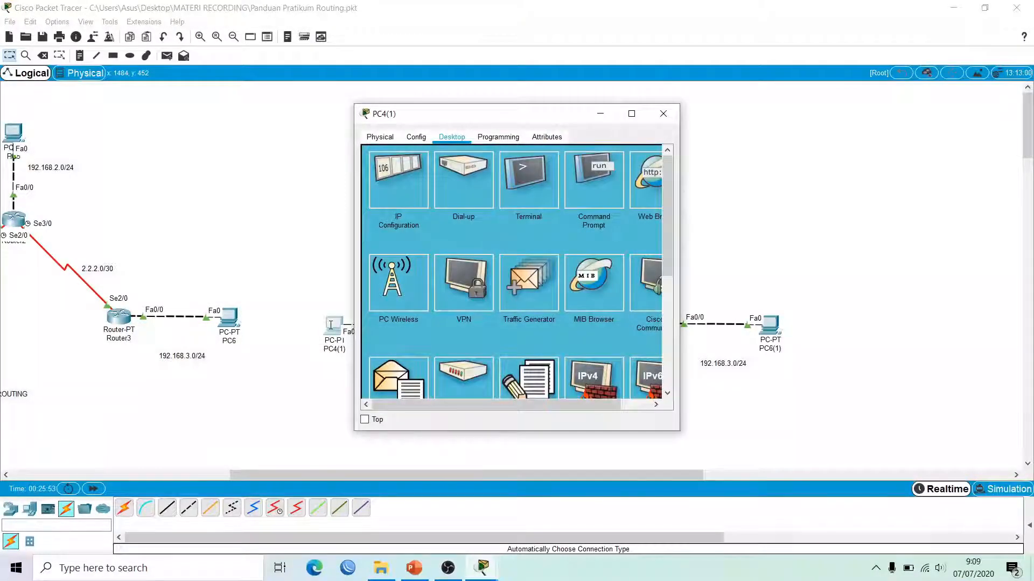
click(583, 182)
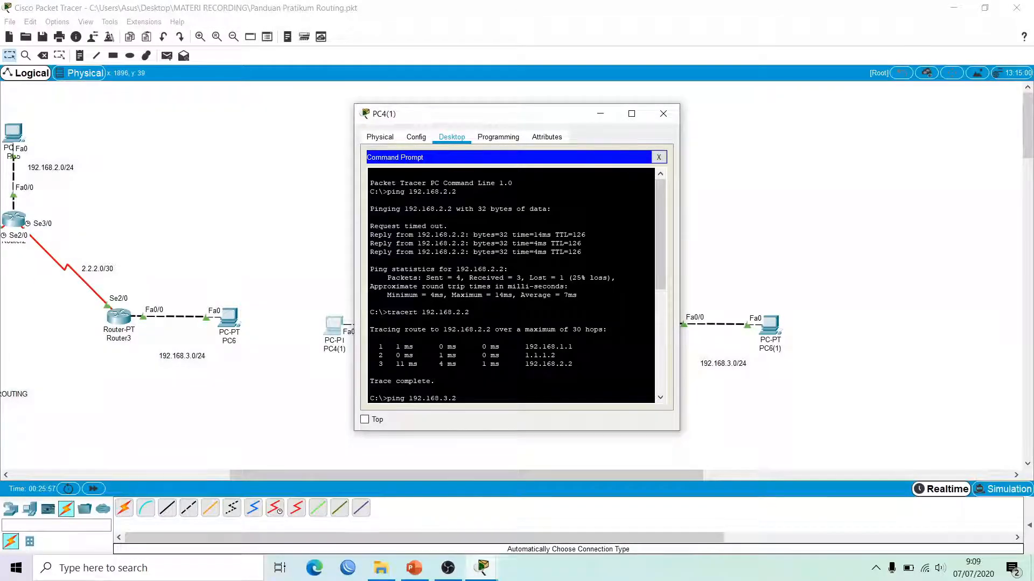
drag(661, 251, 661, 353)
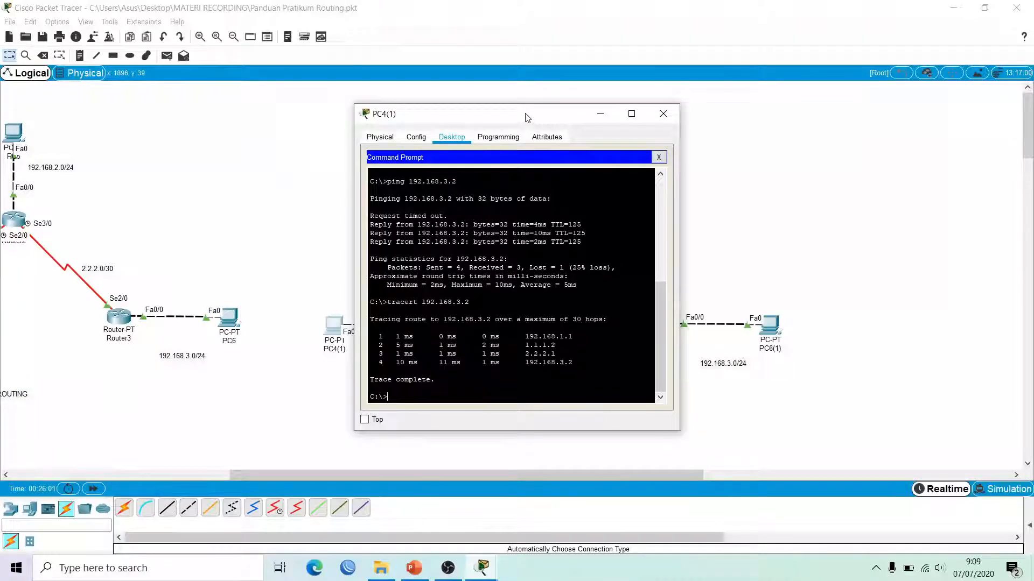
drag(526, 117, 863, 115)
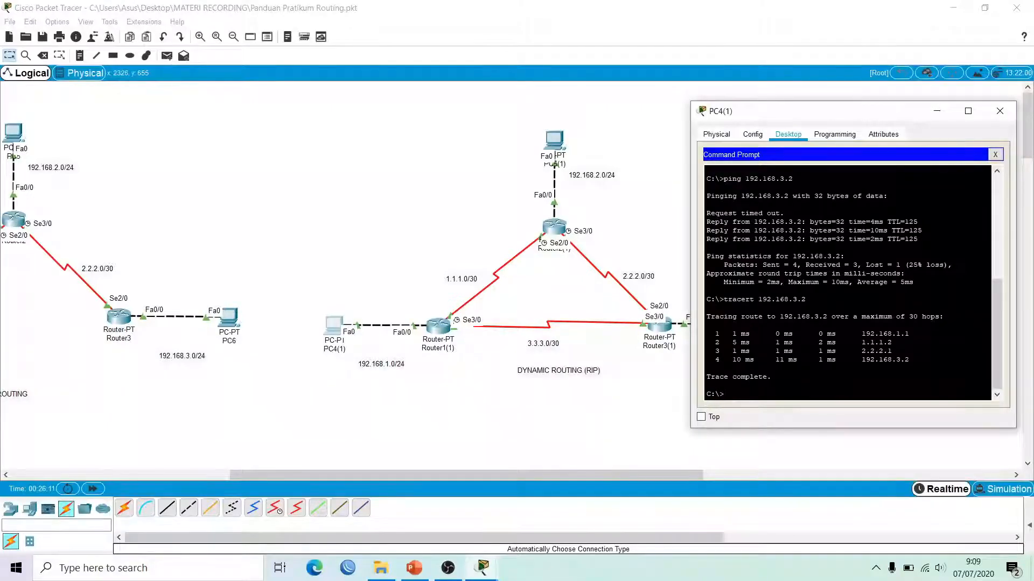
Step: Rerun the ping to 192.168.3.2, which now gets 4 of 4 replies
key(Up)
key(Up)
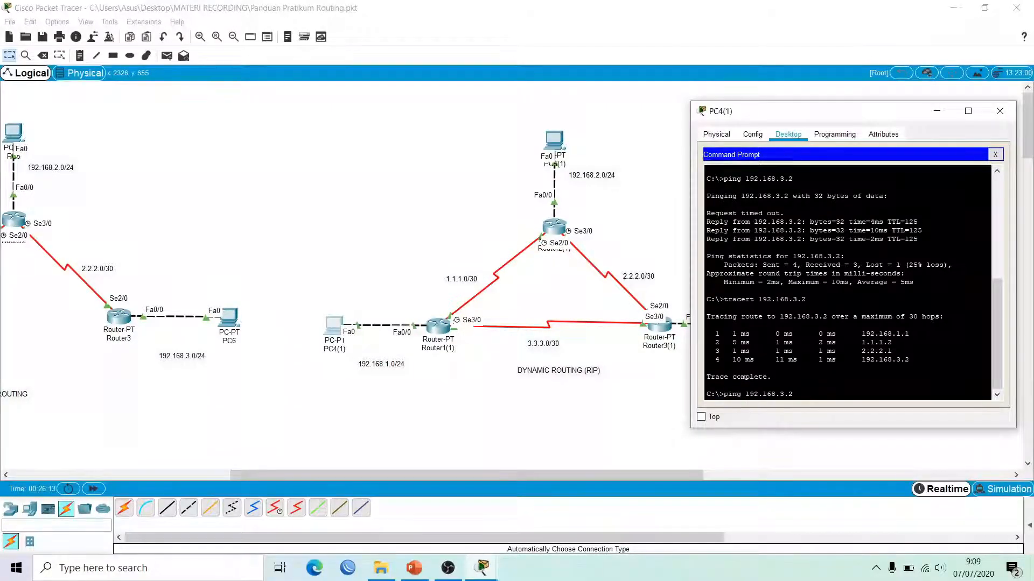
key(Return)
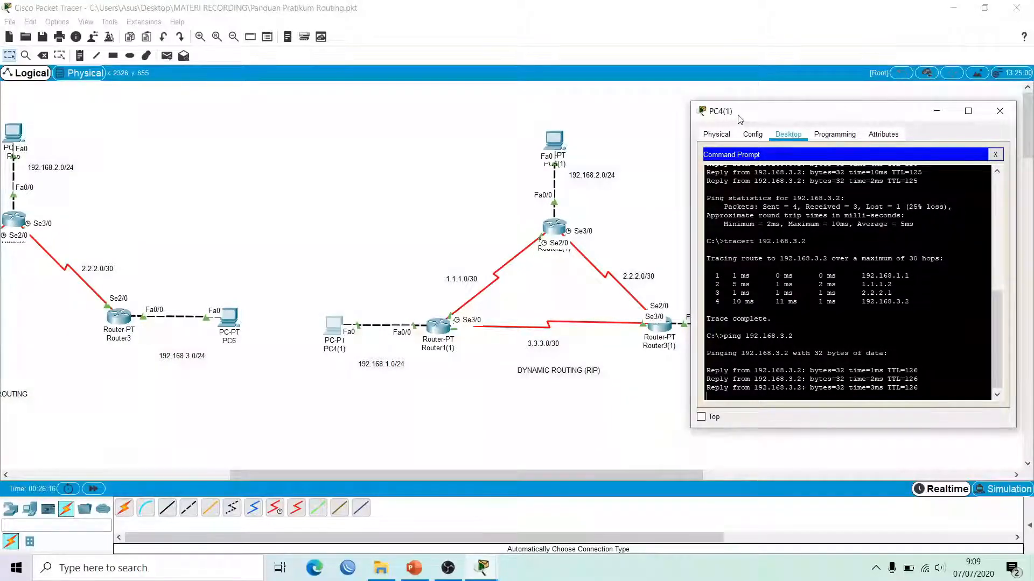
drag(740, 118, 737, 104)
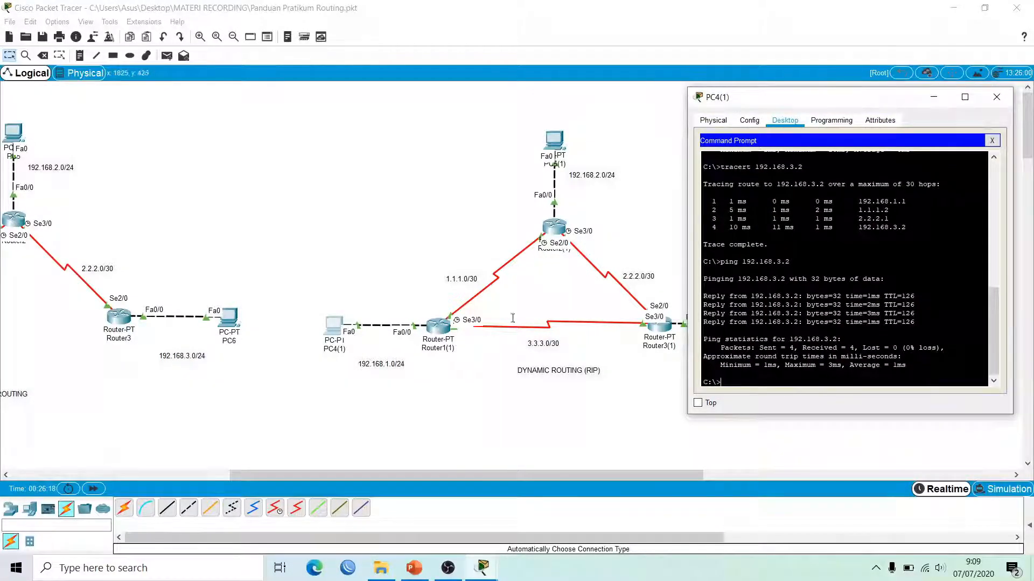
Step: Rerun tracert to 192.168.3.2, now reaching it in 3 hops via 3.3.3.2
key(Up)
key(Up)
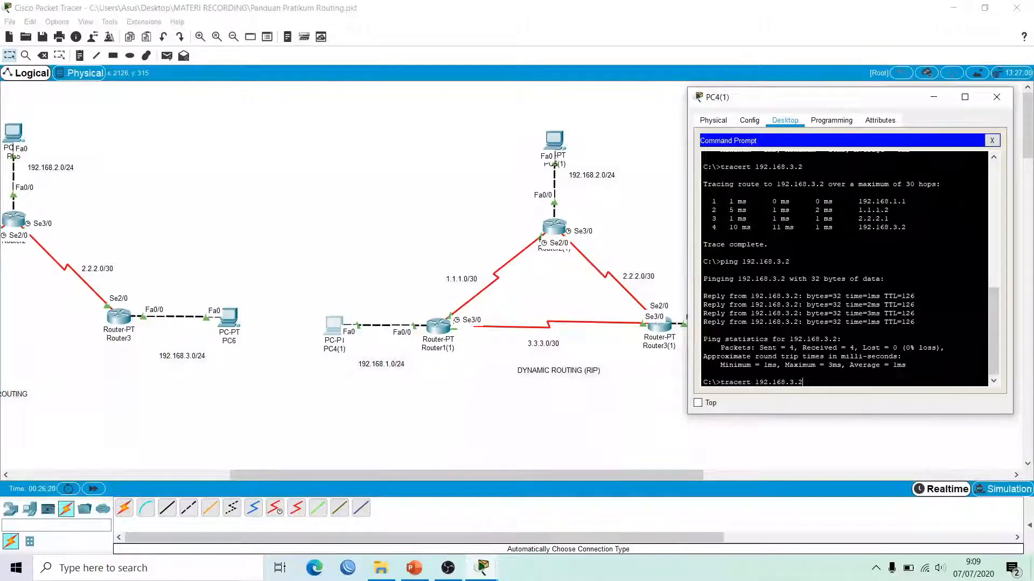
key(Return)
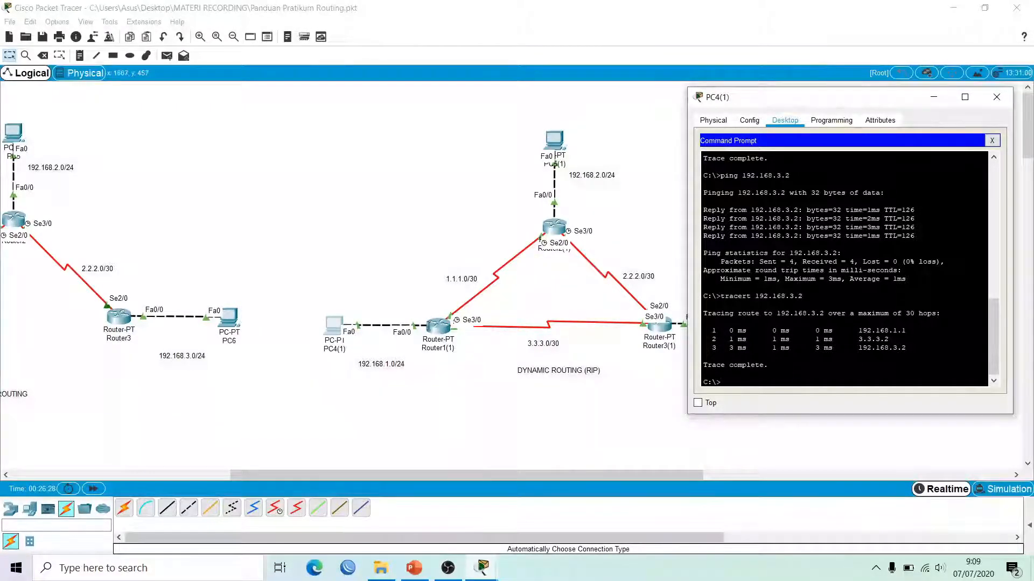
drag(995, 321, 987, 255)
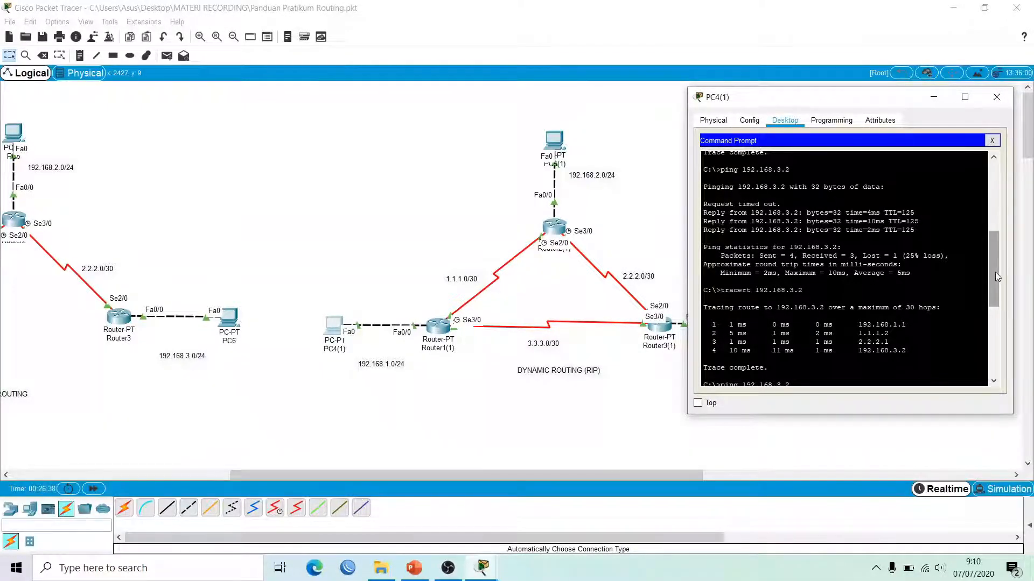
drag(995, 273, 995, 340)
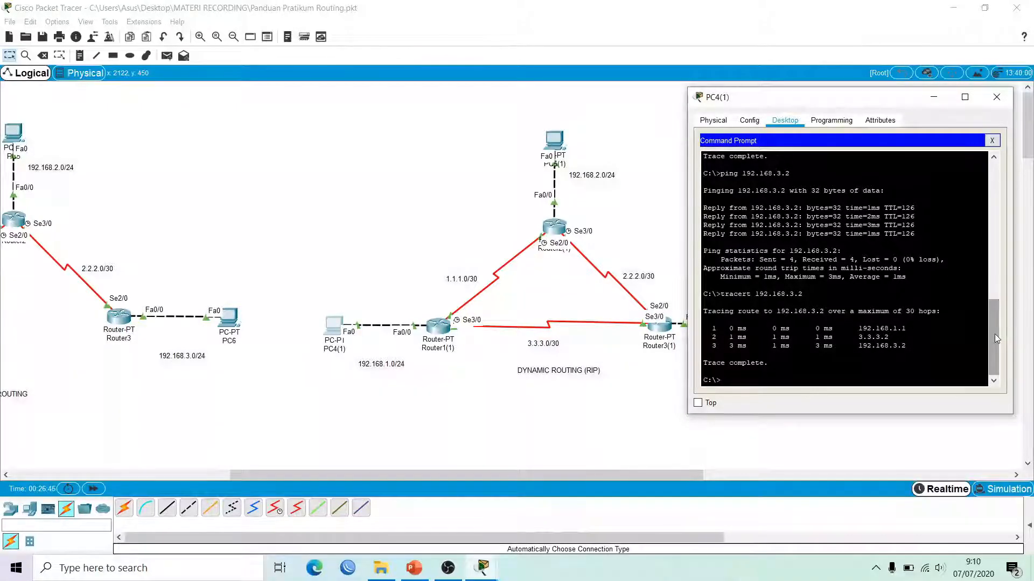
mouse_move(993, 334)
mouse_down()
mouse_move(981, 285)
mouse_move(992, 344)
mouse_up()
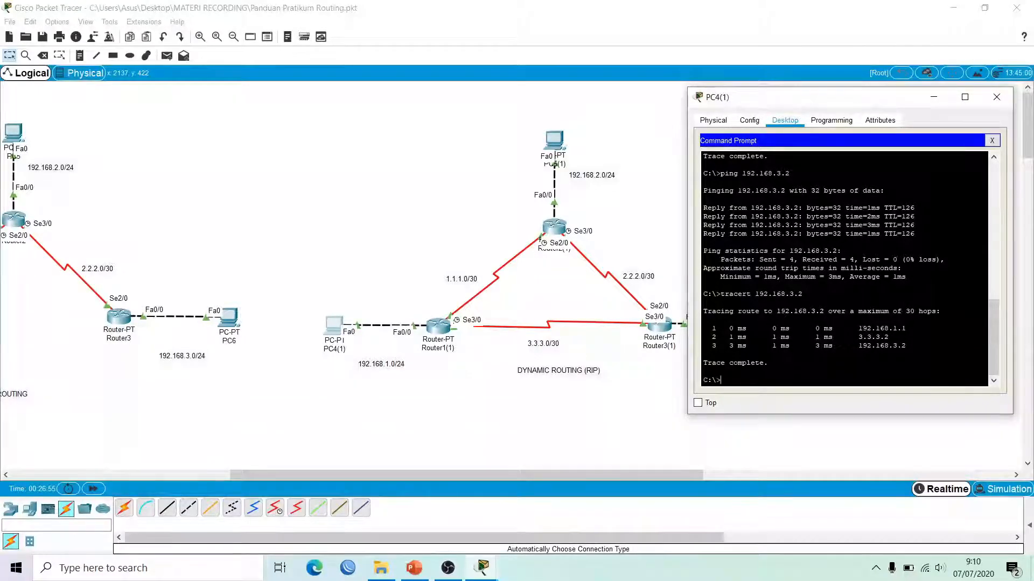
drag(816, 100, 823, 110)
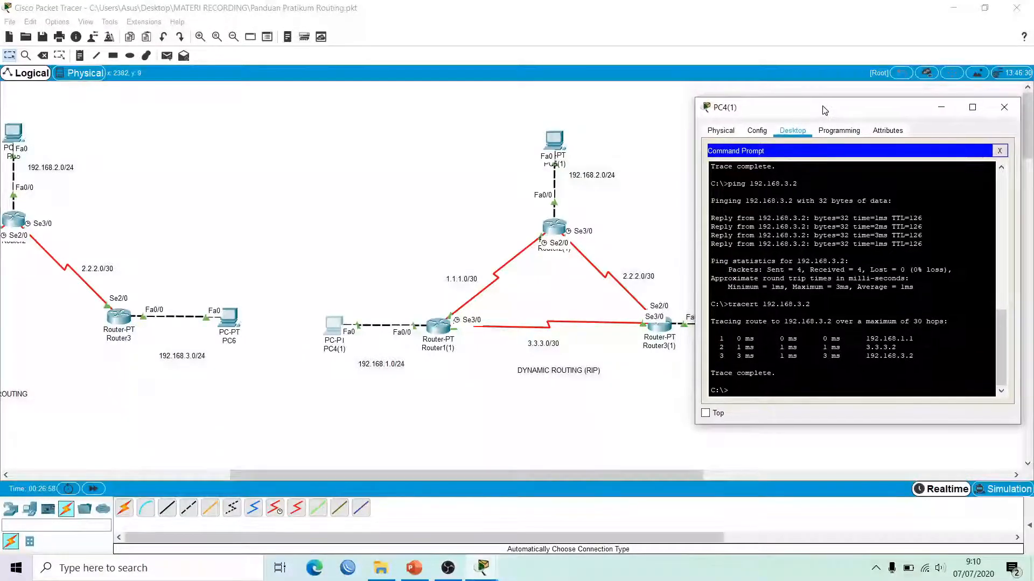
Step: Close PC4(1)'s window and check Router1(1)'s ports on the RIP topology
click(1005, 108)
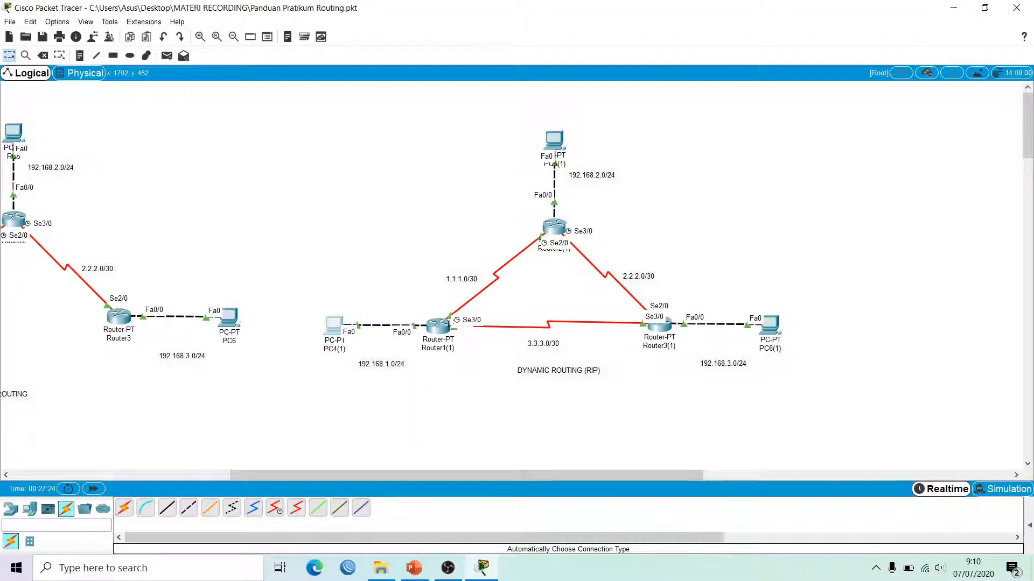
mouse_move(449, 324)
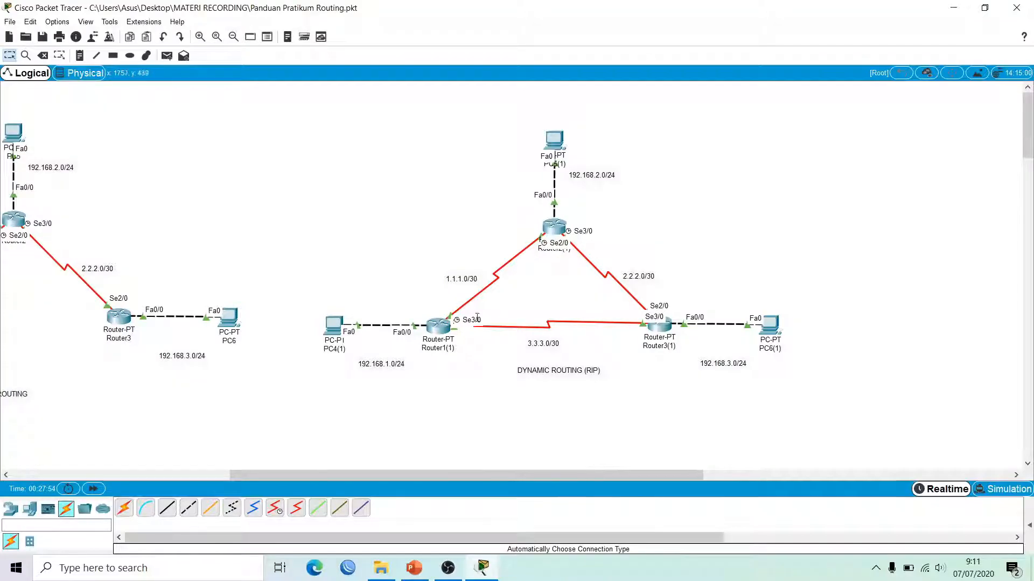
click(334, 324)
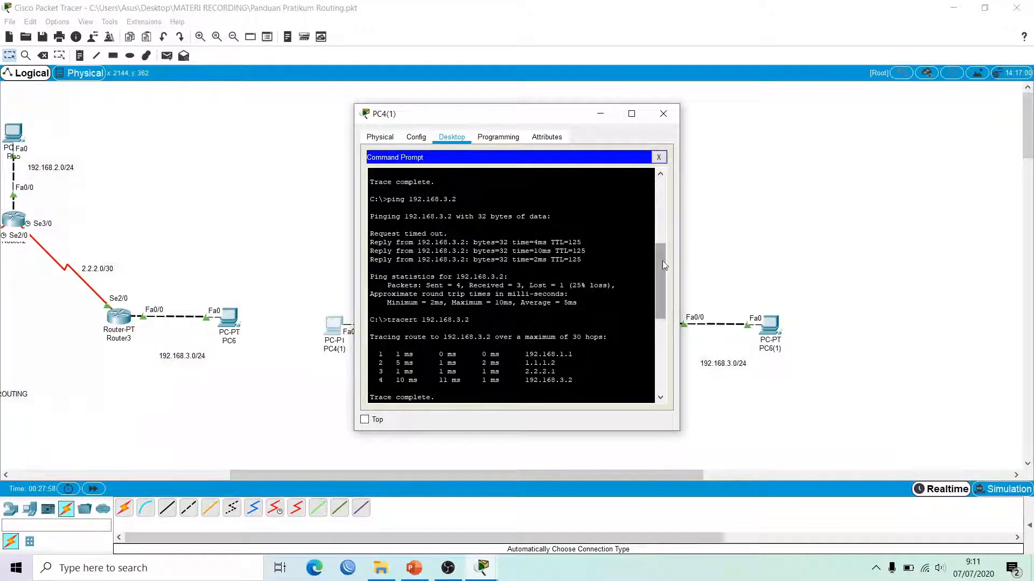
drag(663, 261, 661, 339)
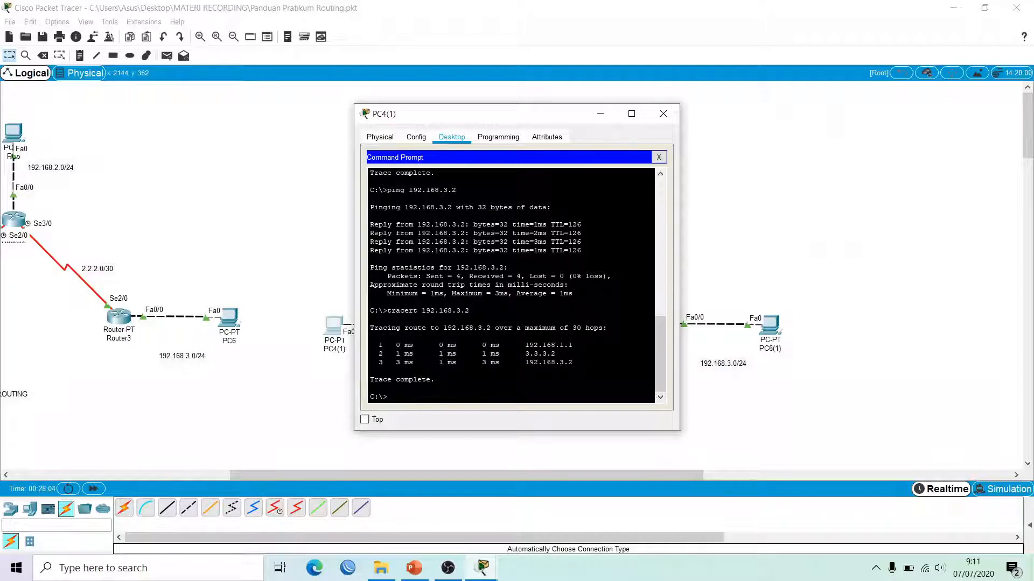
click(664, 114)
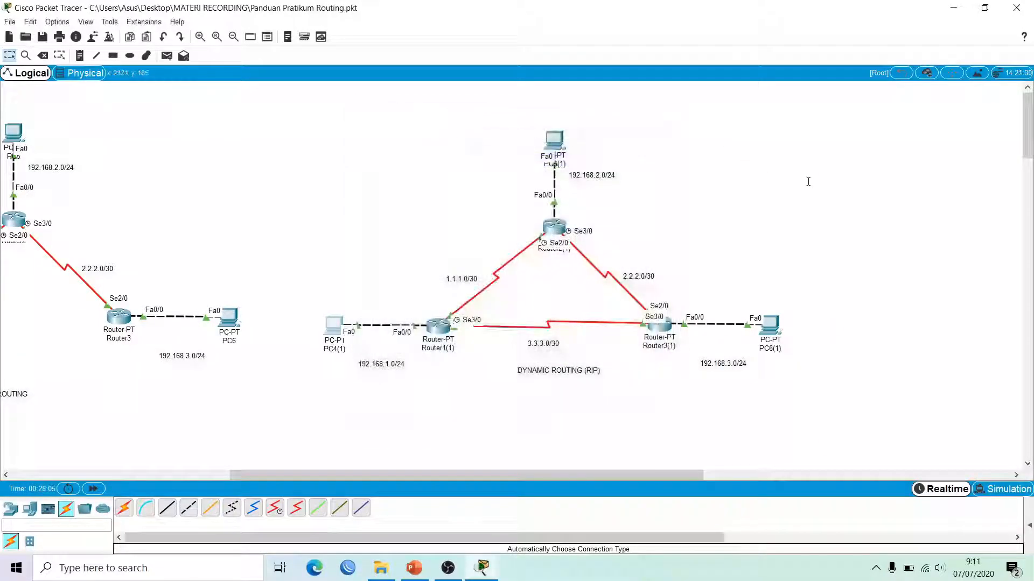